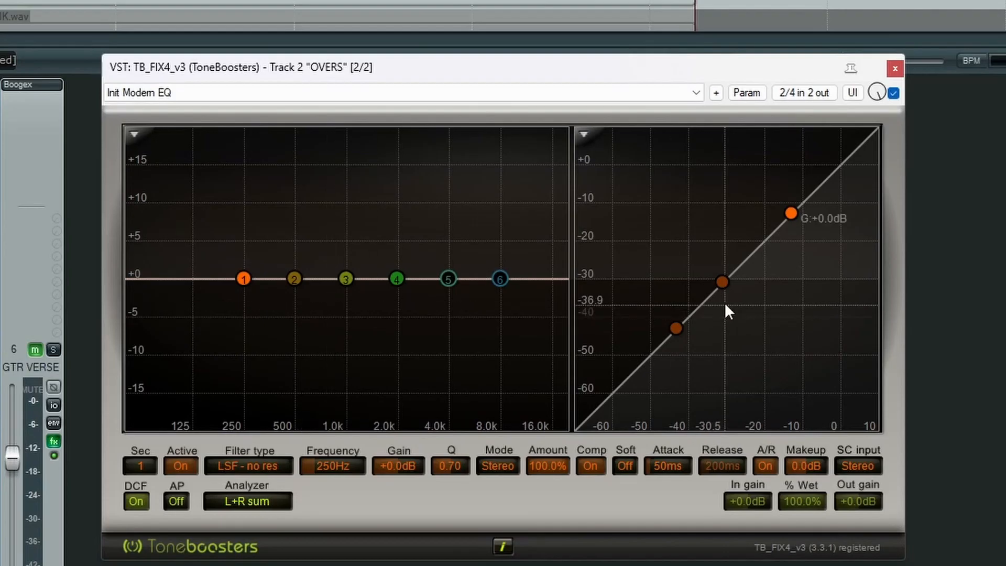
Shape band 1's compressor curve by placing the middle node near -30 dB, lowering the upper node below unity, and shifting the lower node down the unity line.
left_click(722, 282)
mouse_move(723, 282)
left_mouse_down()
mouse_move(716, 256)
mouse_move(729, 275)
left_mouse_up()
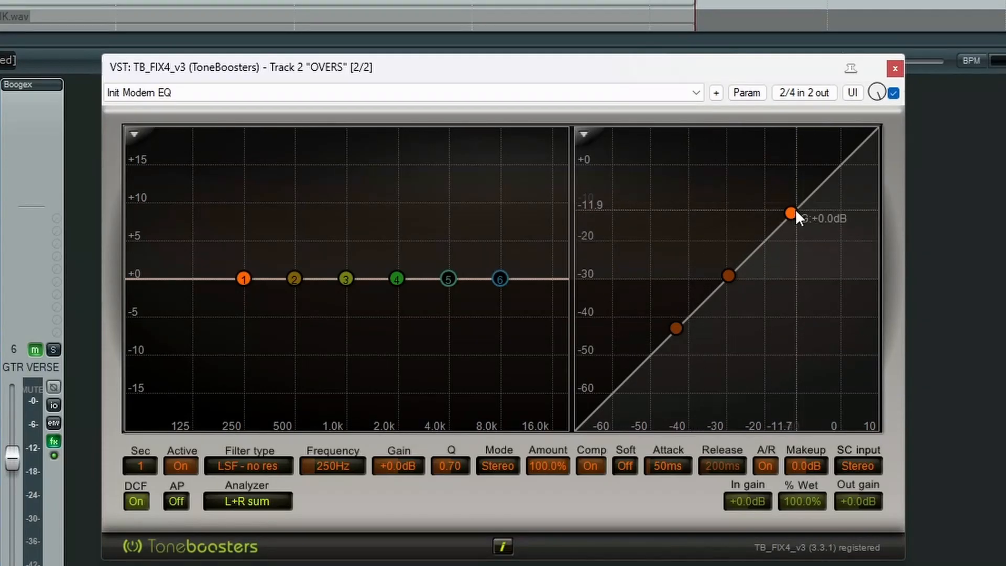
left_click_drag(792, 213, 792, 261)
mouse_move(676, 328)
left_mouse_down()
mouse_move(650, 322)
mouse_move(665, 335)
left_mouse_up()
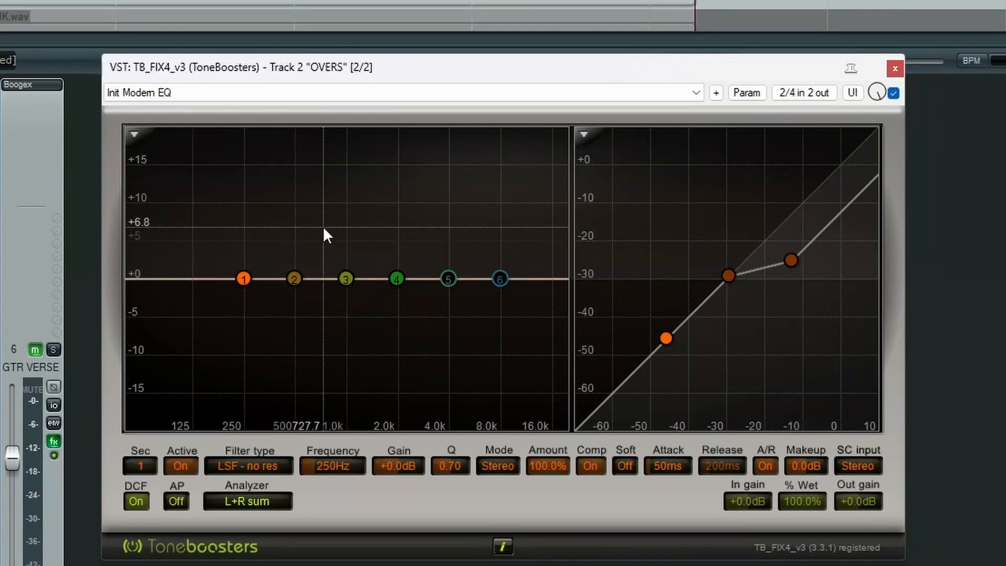
Fine-tune band 4's frequency to 1947 Hz in the EQ graph.
left_click_drag(323, 223, 438, 347)
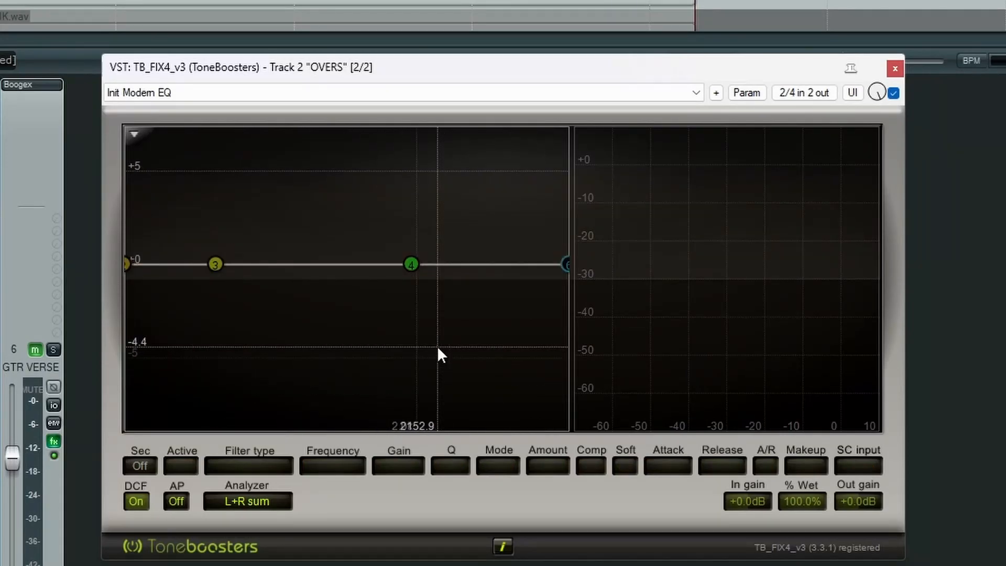
left_click_drag(410, 260, 407, 260)
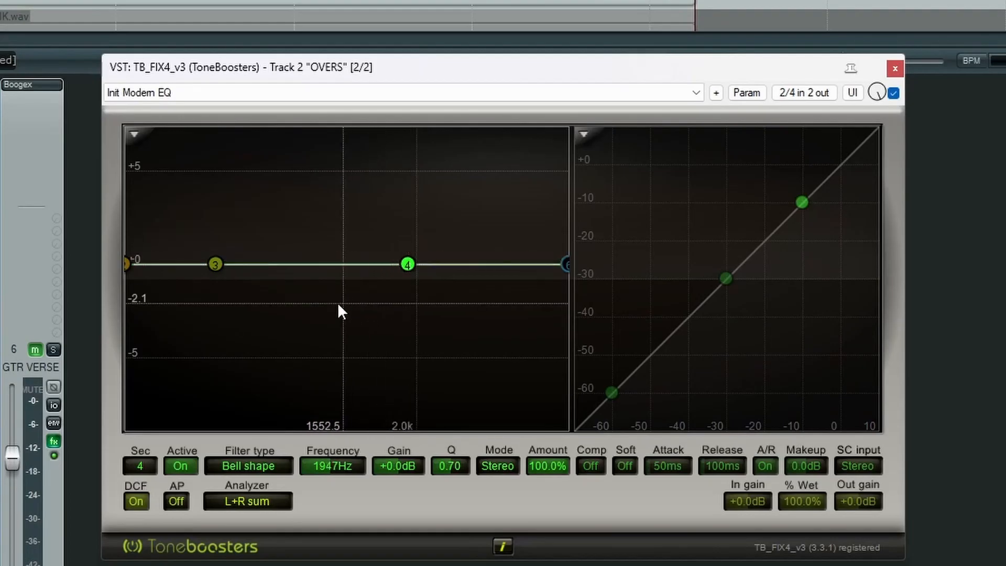
left_click_drag(293, 155, 495, 361)
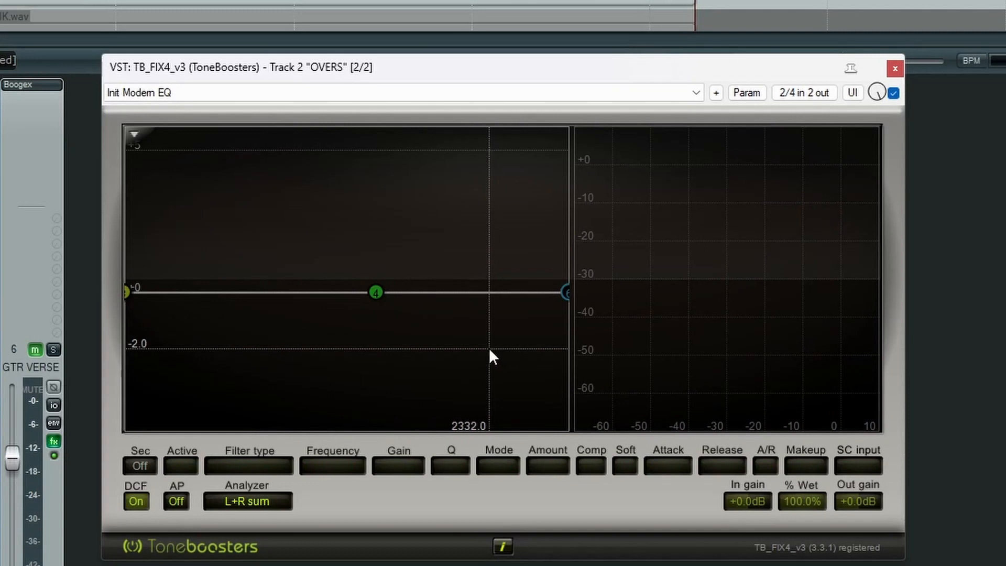
double_click(506, 364)
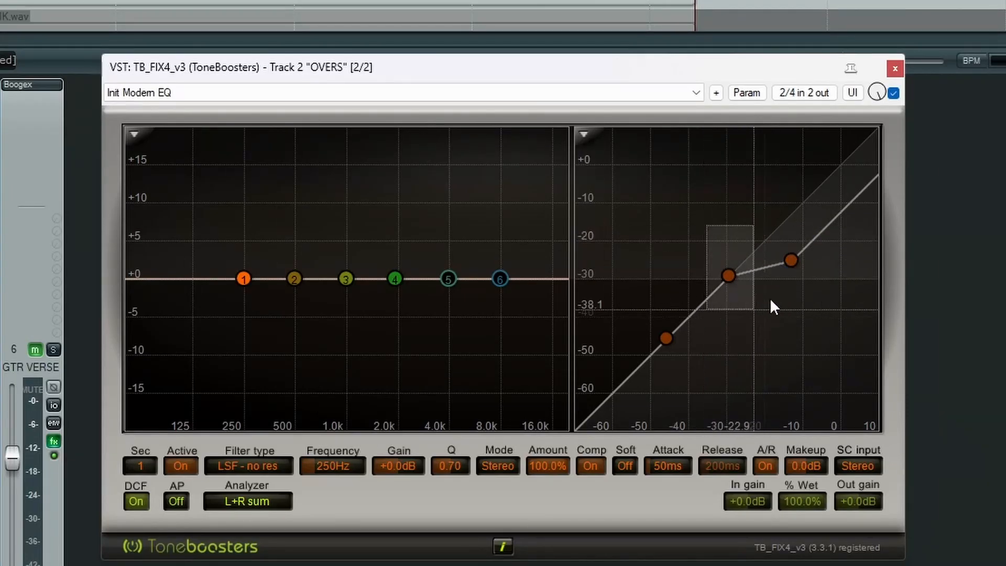
Ease band 1's upper compressor node to -8.0 dB of gain, and return it to the unity line at about -18 dB.
scroll(825, 301, "up", 3)
left_click_drag(790, 266, 761, 253)
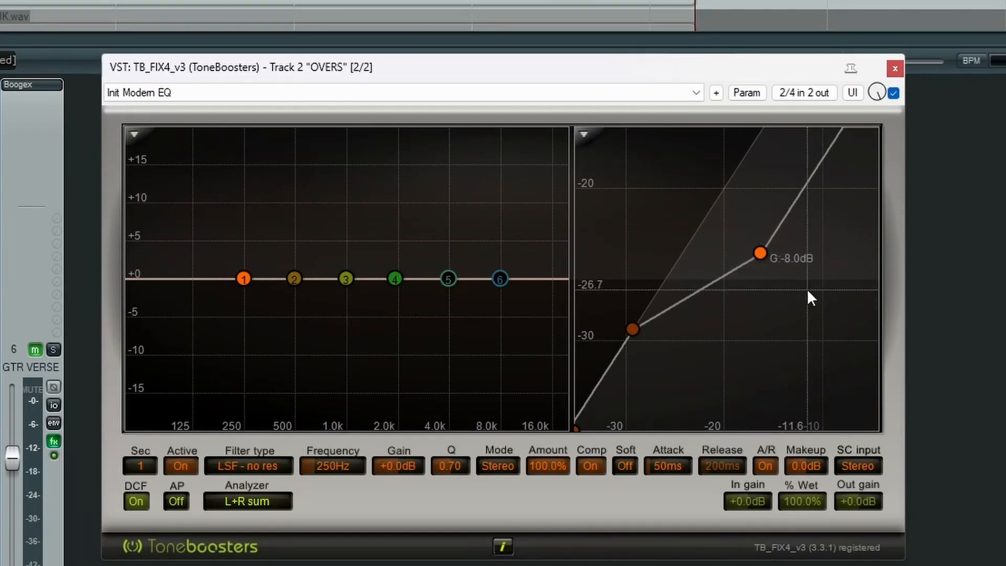
scroll(805, 287, "down", 3)
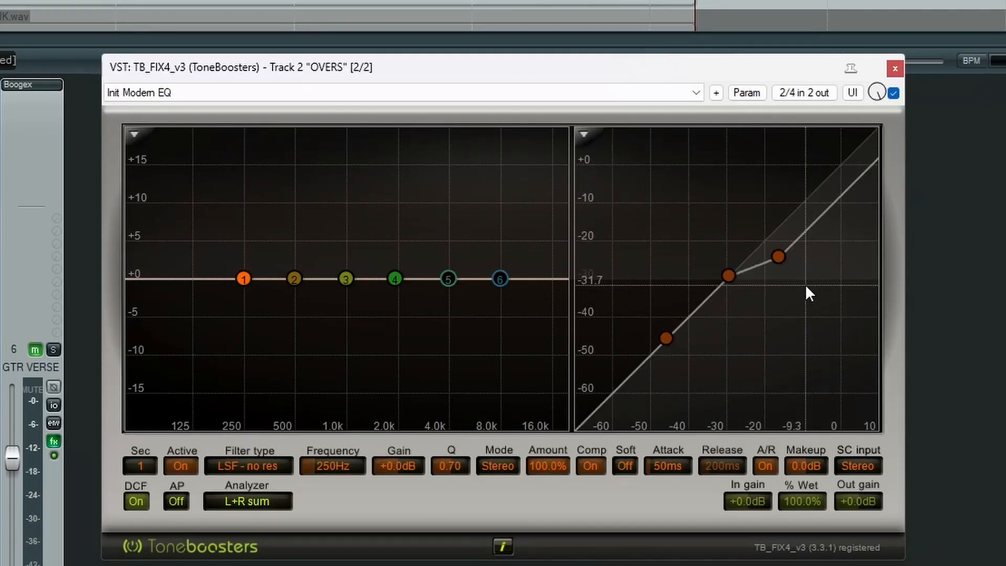
left_click_drag(808, 286, 773, 242)
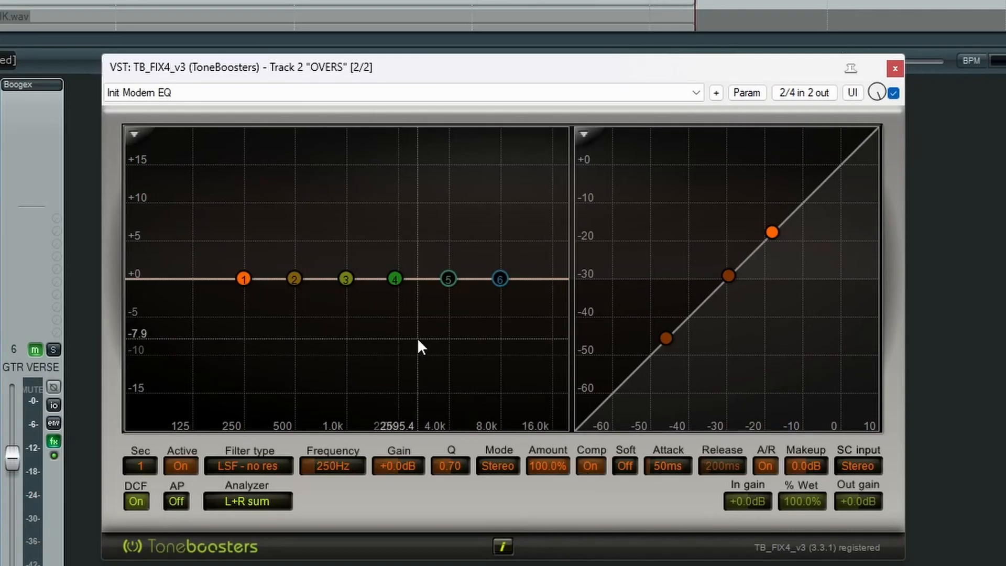
Switch the selected EQ section between bands 4 and 1, ending on band 1.
left_click(394, 278)
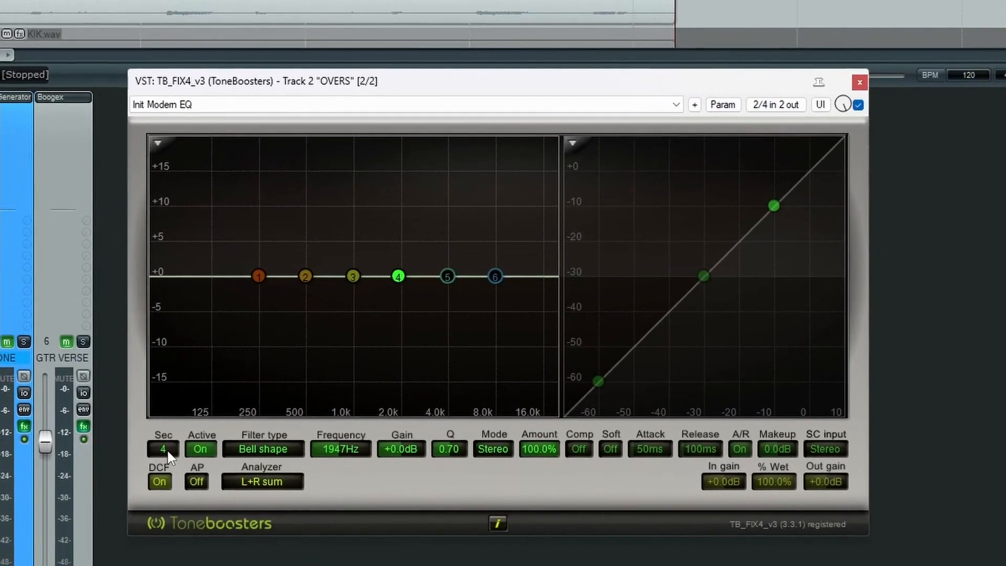
left_click(164, 449)
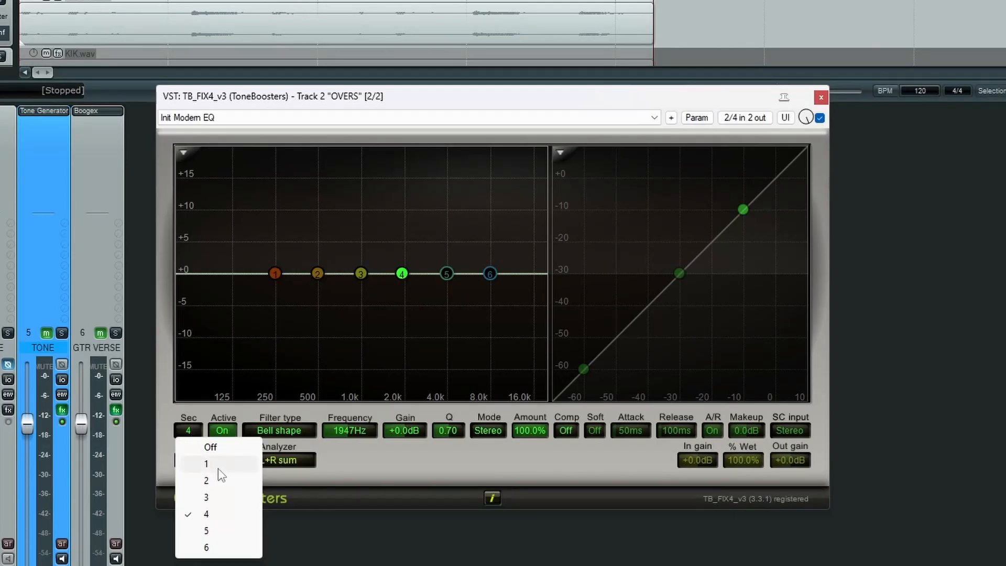
left_click(207, 464)
left_click(187, 431)
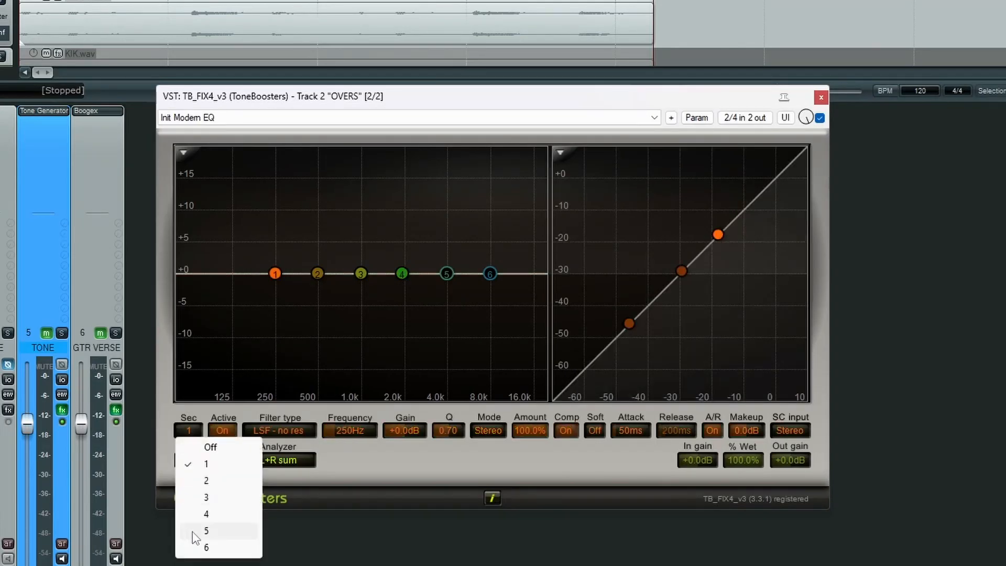
left_click(211, 515)
left_click(191, 430)
left_click(225, 467)
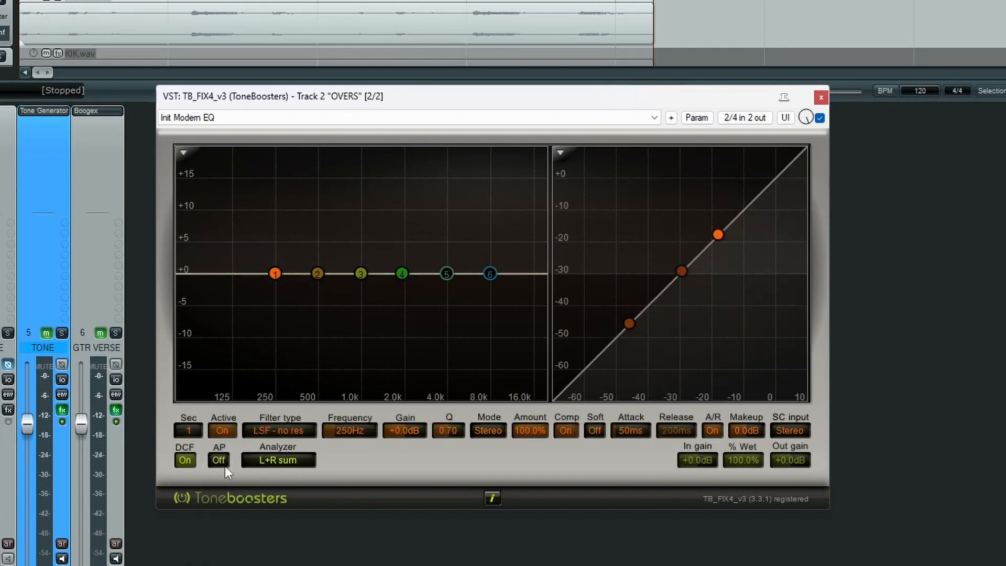
Toggle band 1 off and on repeatedly with its Active setting and its graph node, leaving it active.
left_click(227, 428)
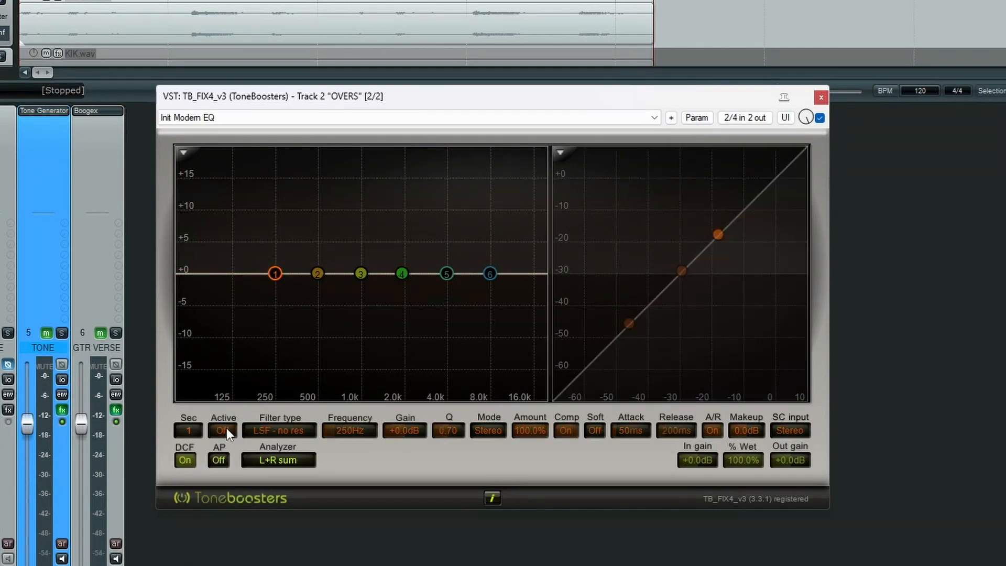
left_click(226, 429)
left_click(226, 429)
left_click(226, 429)
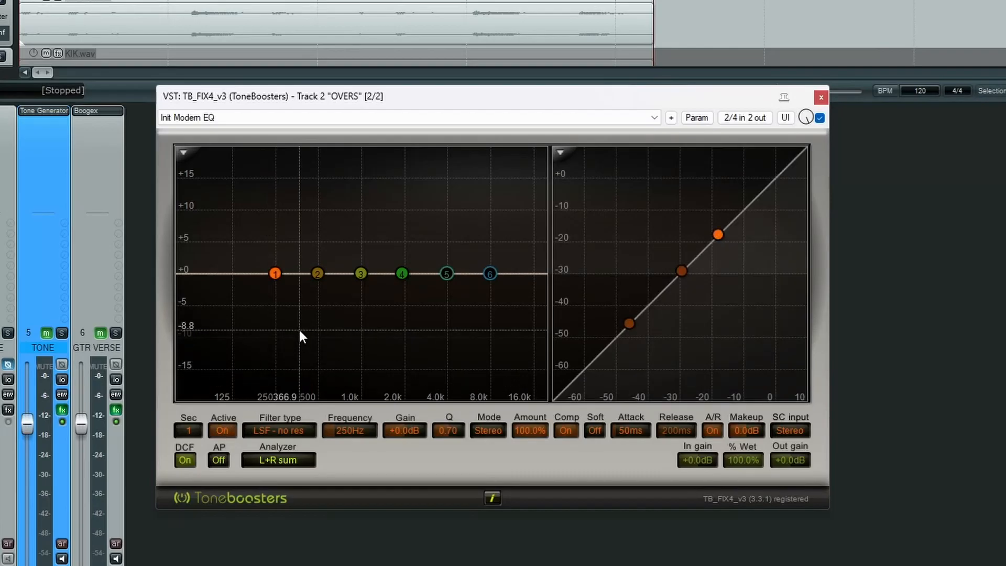
double_click(276, 272)
double_click(275, 272)
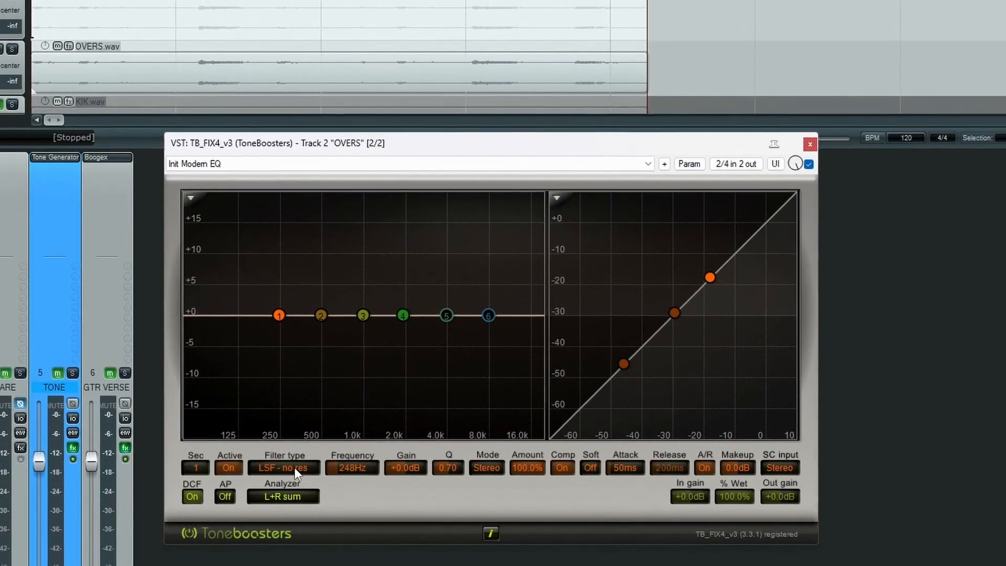
Try the Rectangle filter on band 1 with a +7.0 dB boost at 298 Hz, and return its gain to 0 dB.
left_click(295, 468)
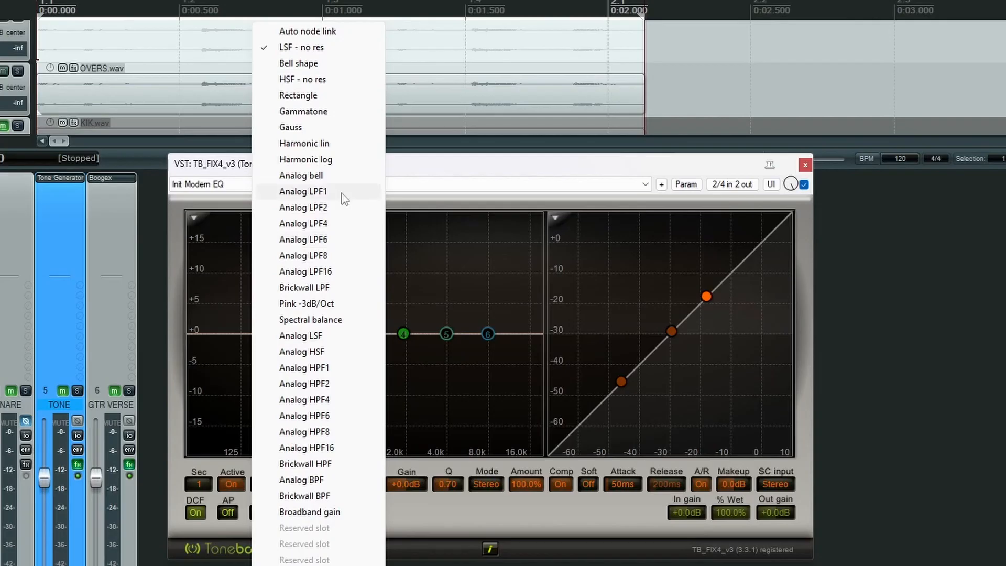
left_click(312, 98)
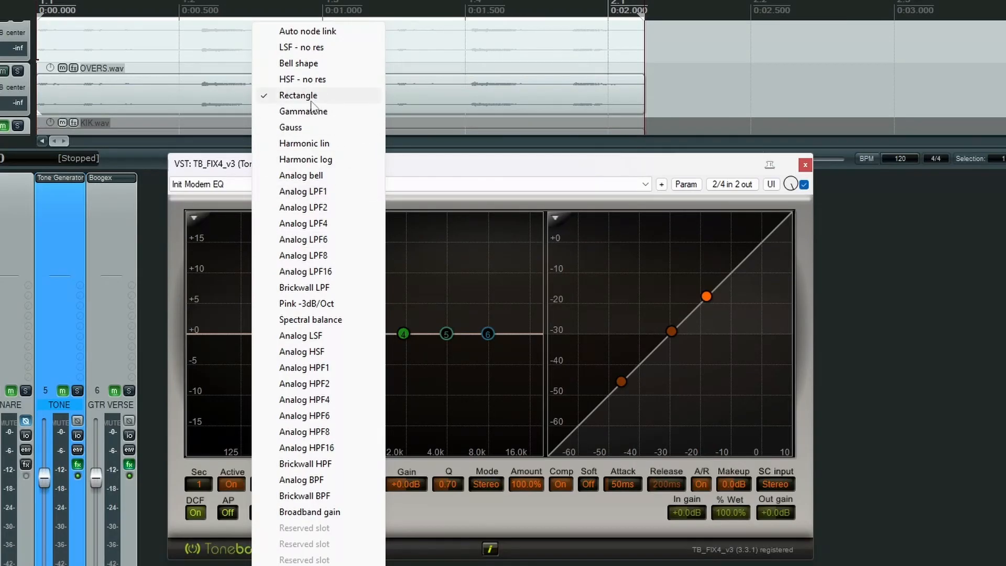
left_click_drag(287, 334, 292, 291)
scroll(292, 290, "up", 3)
scroll(293, 290, "down", 3)
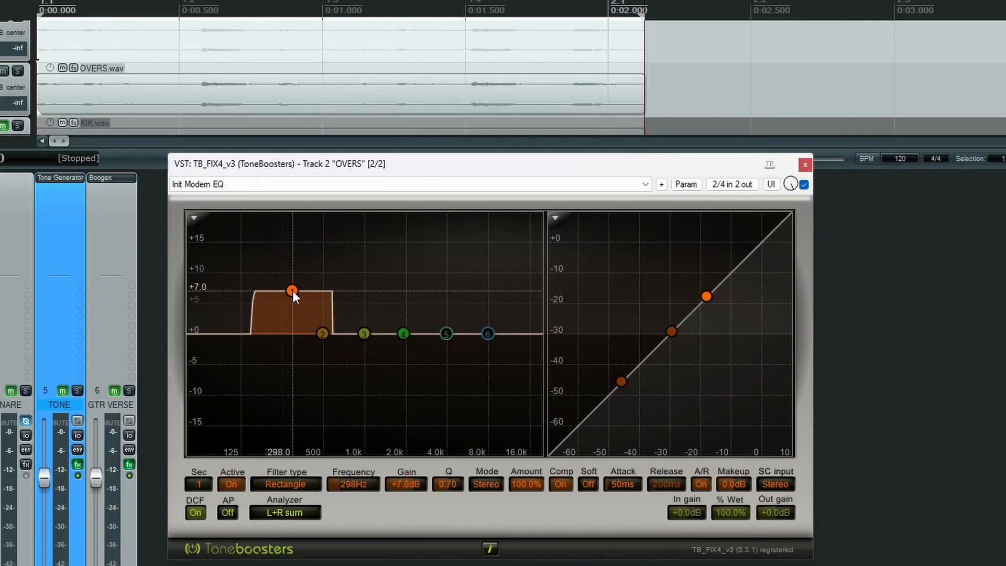
double_click(292, 291)
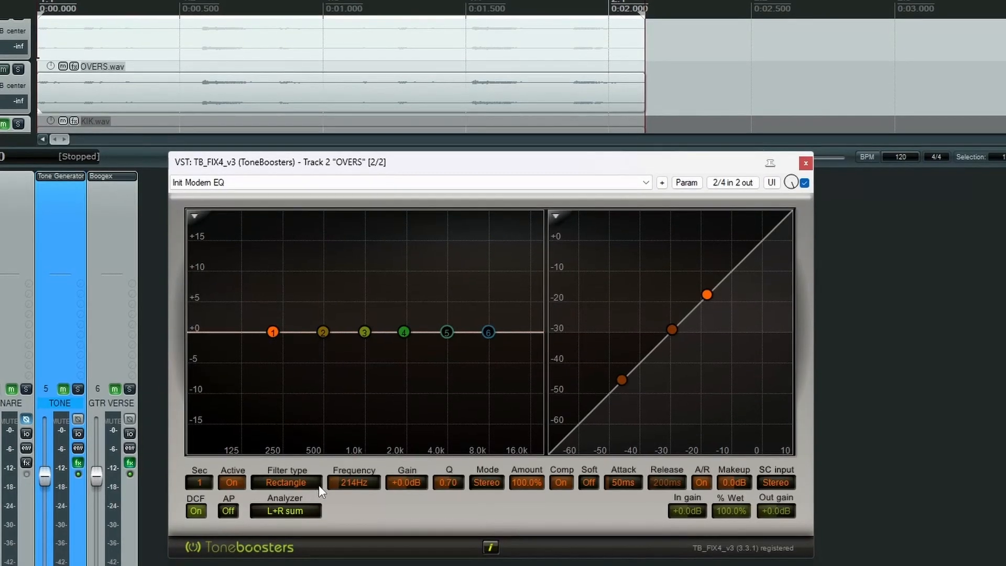
Try the Spectral balance filter type on band 1 and adjust its node in the EQ graph.
left_click(307, 486)
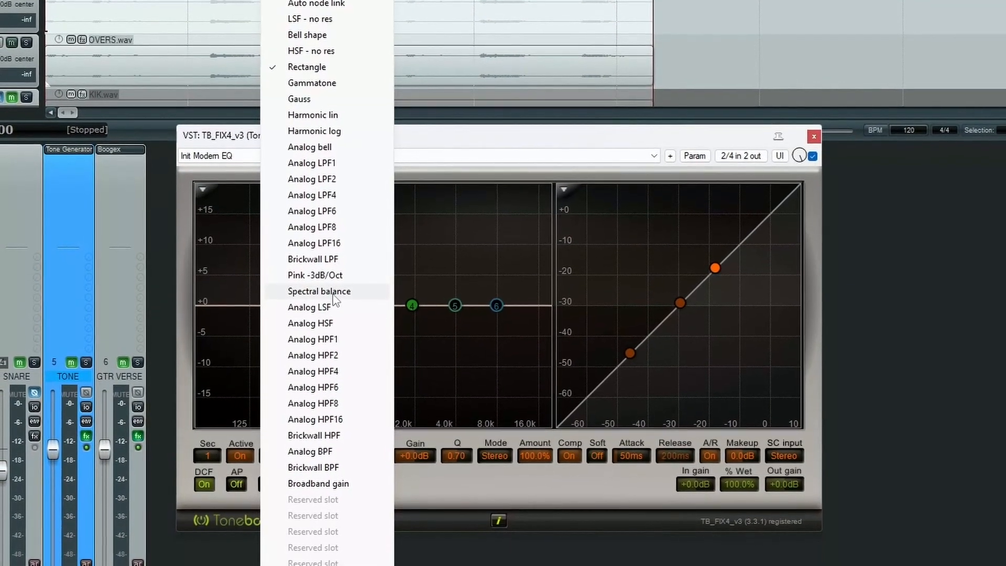
left_click(332, 297)
left_click_drag(282, 309, 317, 316)
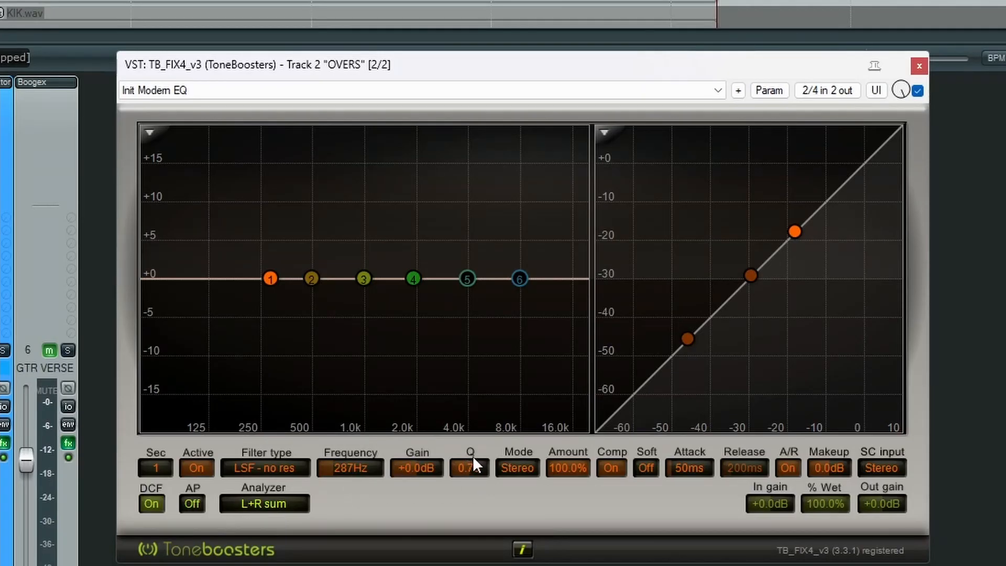
Check band 1's channel mode options, keeping Stereo, and toggle its compressor off and back on.
left_click(518, 468)
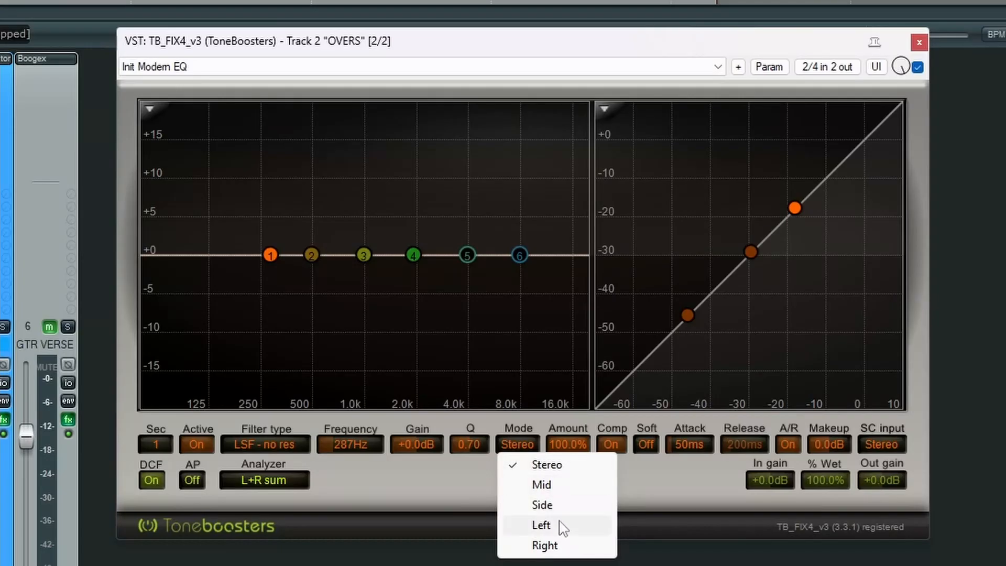
left_click(637, 497)
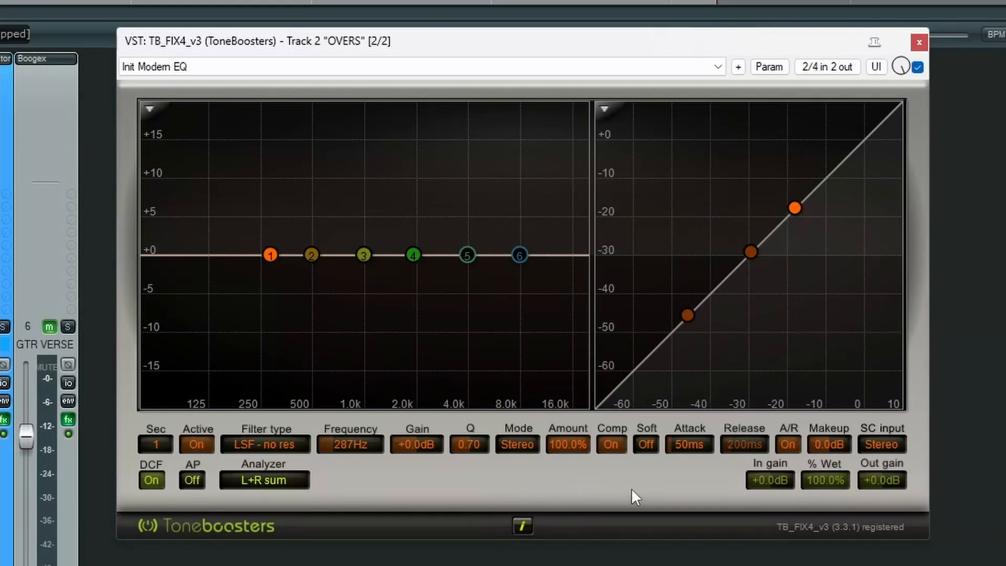
left_click(612, 446)
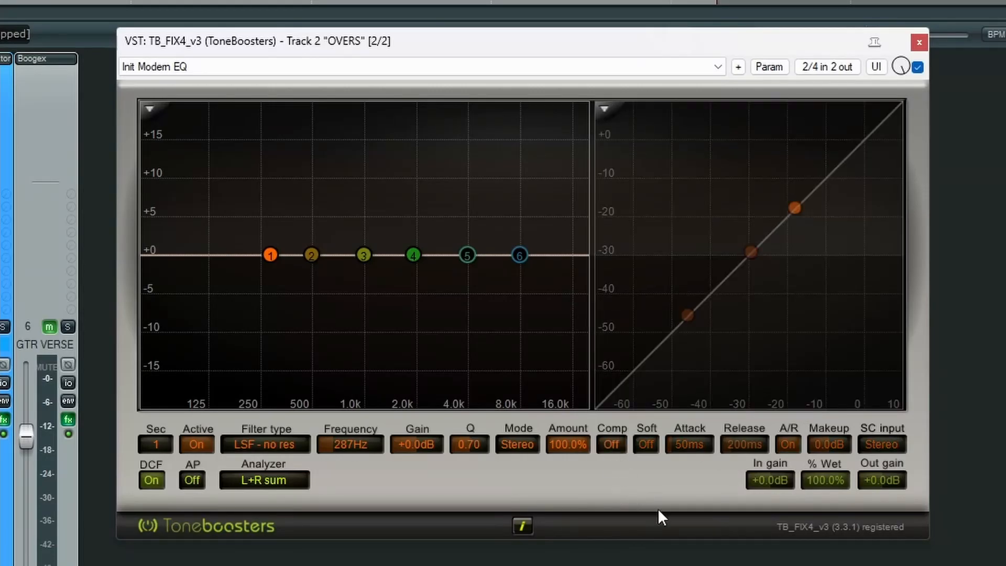
left_click(617, 447)
Pull band 1's middle compressor node above the unity line and try the soft knee on the curve, leaving Soft off.
left_click_drag(753, 252, 724, 238)
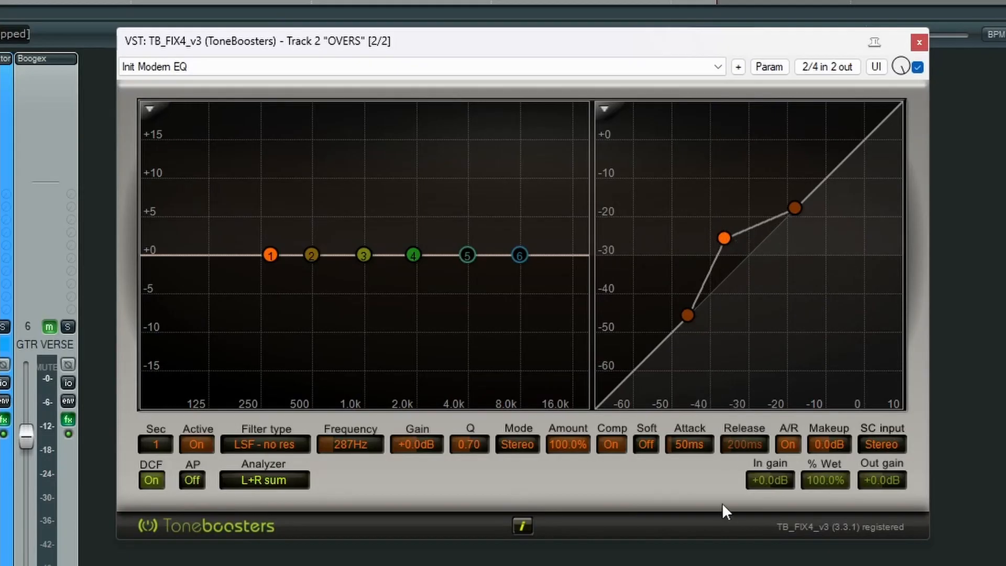
left_click(650, 445)
left_click_drag(725, 231, 707, 241)
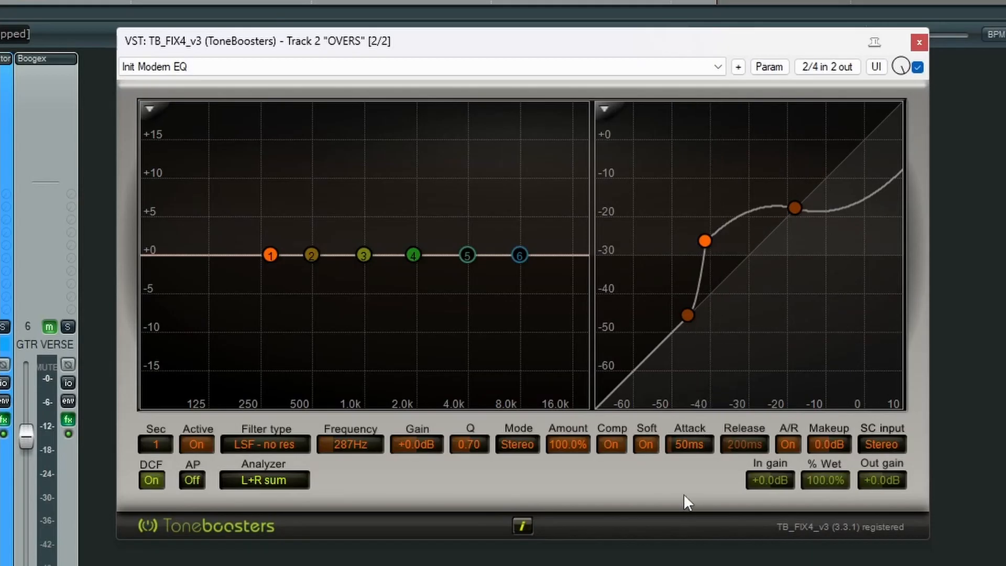
left_click(648, 447)
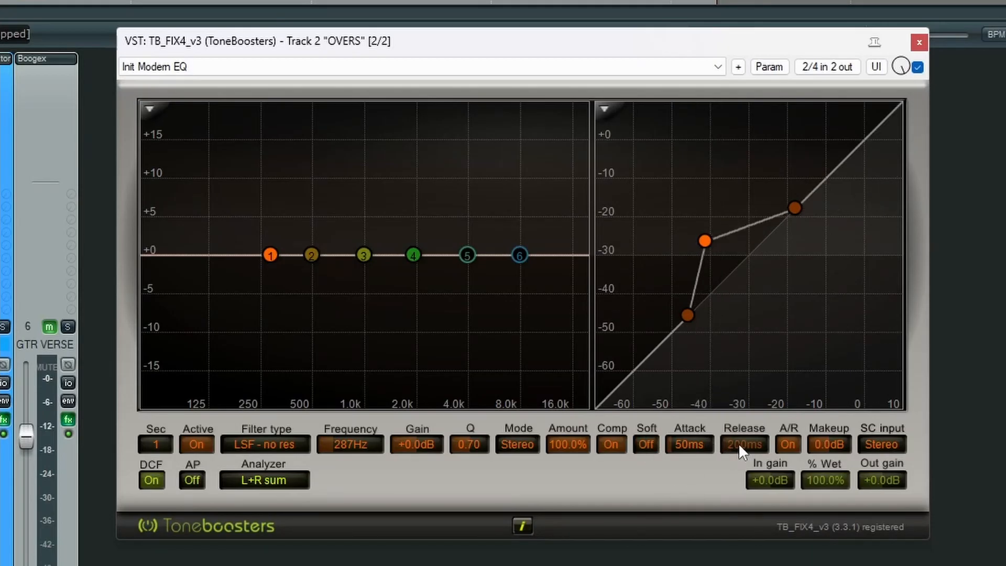
Turn off band 1's A/R option, set the release to 170 ms, and return the middle compressor node to the unity line.
left_click(787, 442)
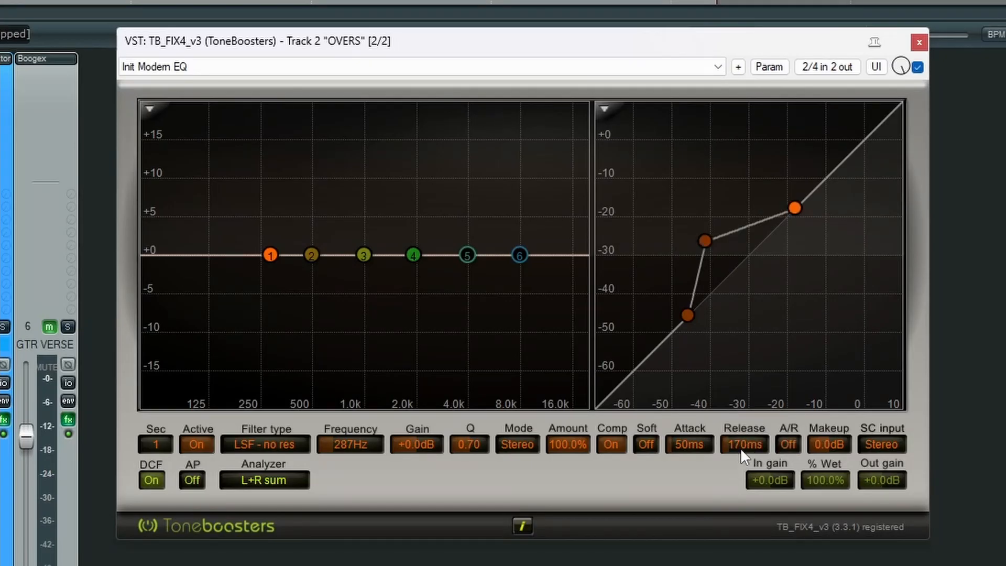
left_click_drag(705, 241, 750, 253)
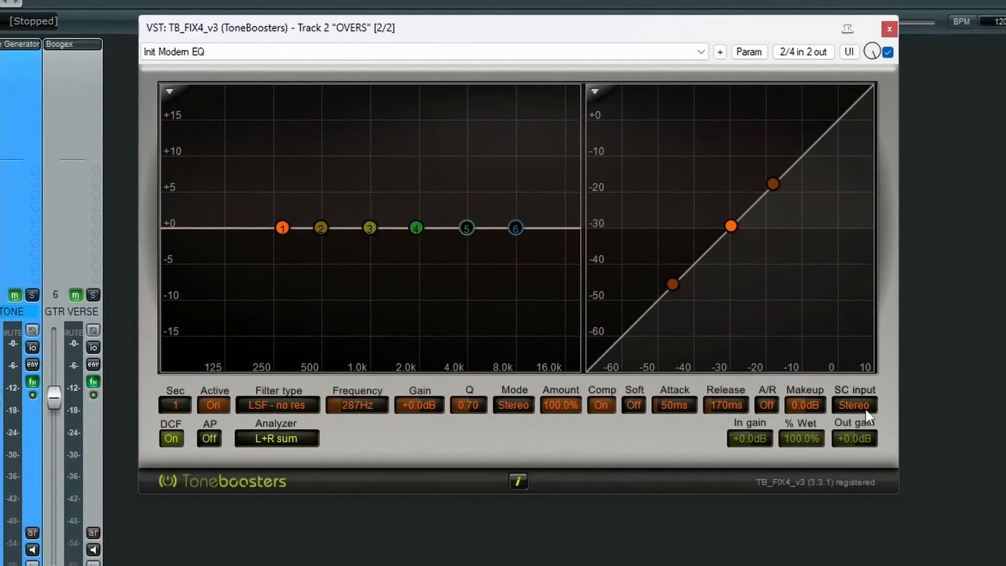
Check the available sidechain inputs, keeping Stereo, and the analyzer source options, keeping L+R sum.
left_click(865, 408)
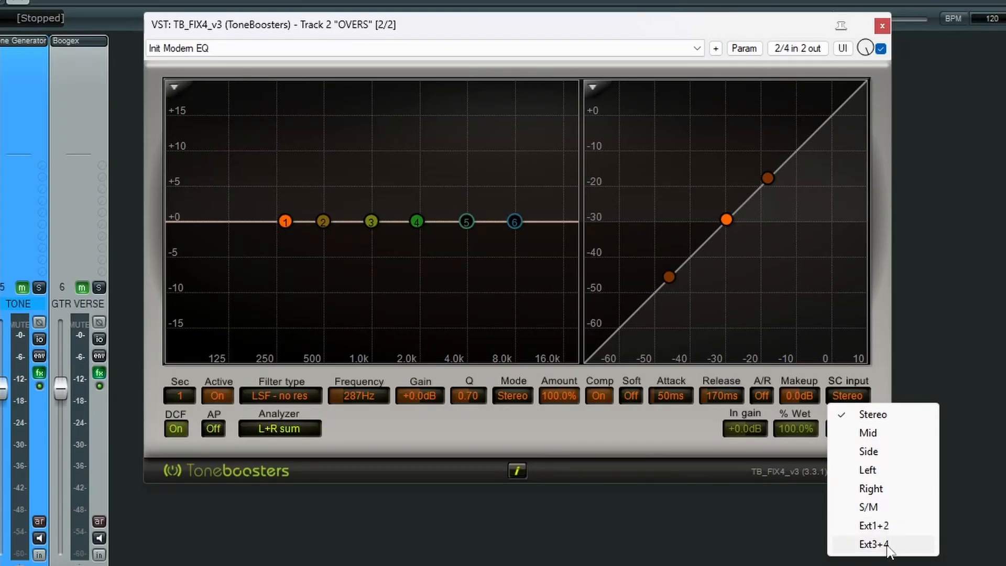
left_click(698, 443)
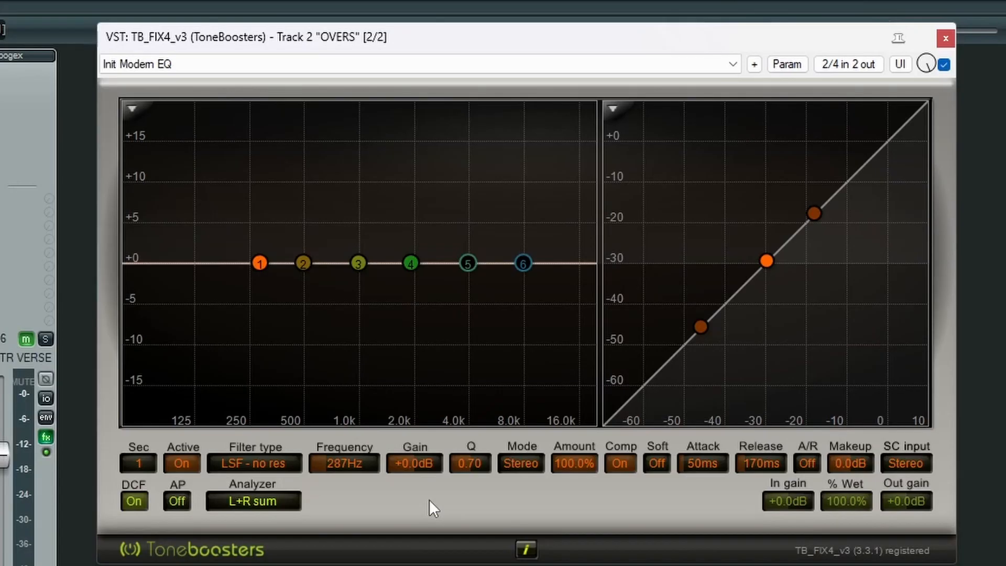
left_click(277, 502)
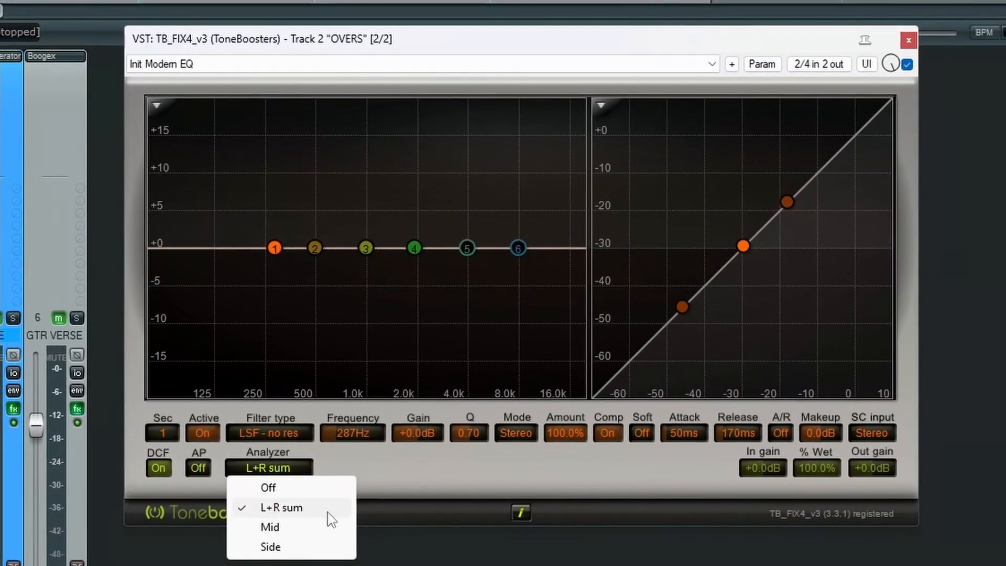
left_click(300, 508)
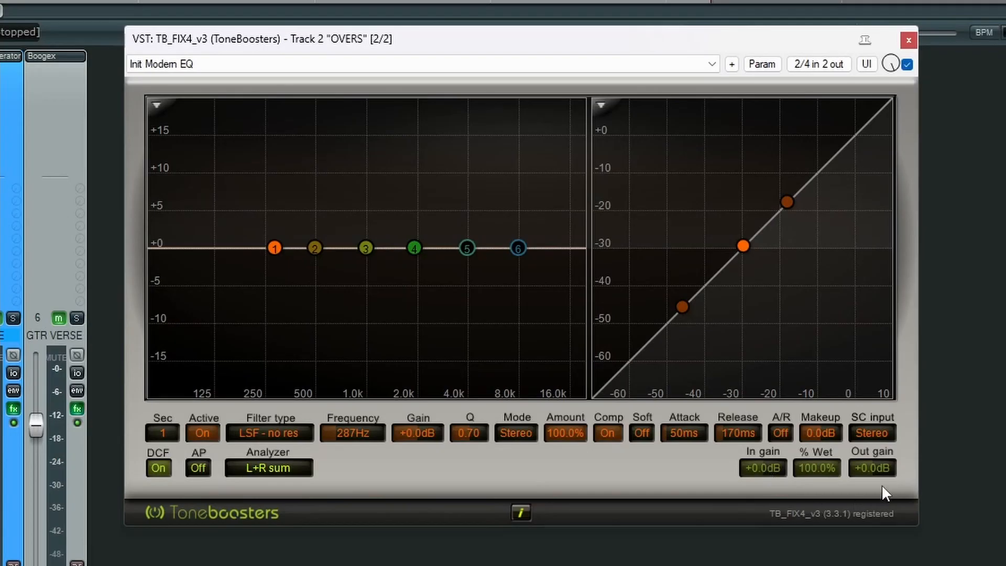
left_click_drag(826, 501, 833, 508)
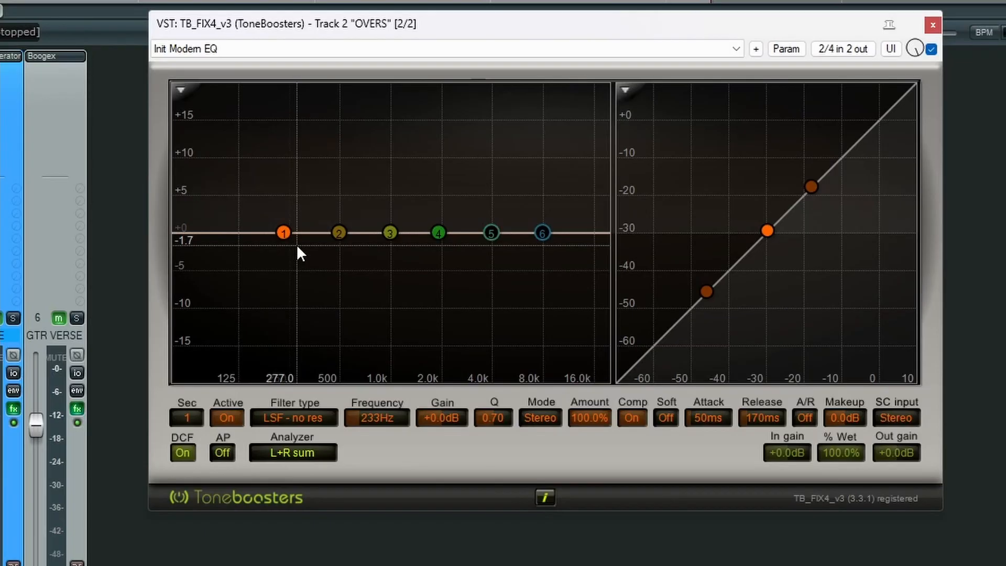
Start playback and set band 1's channel mode to Side.
key("space")
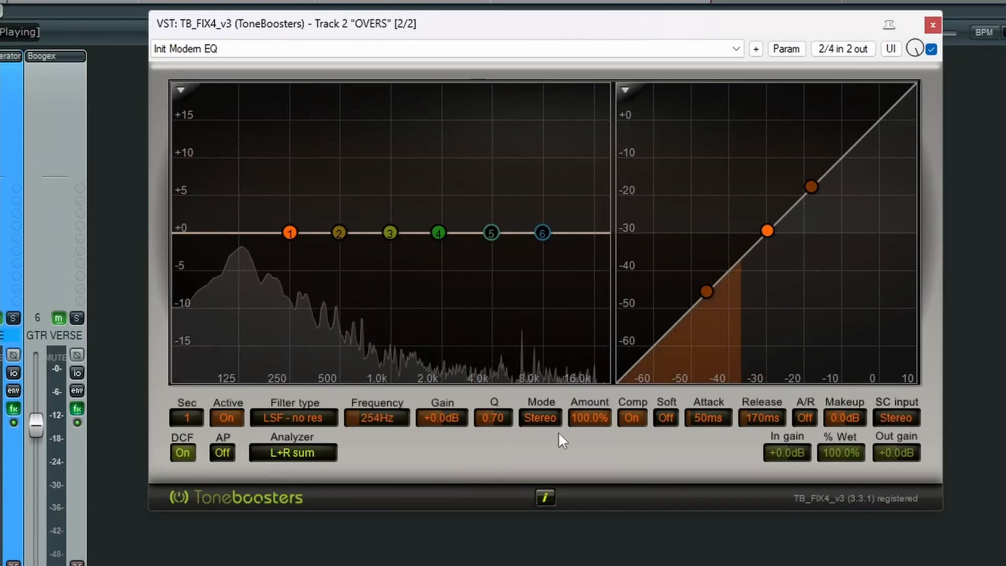
left_click(551, 418)
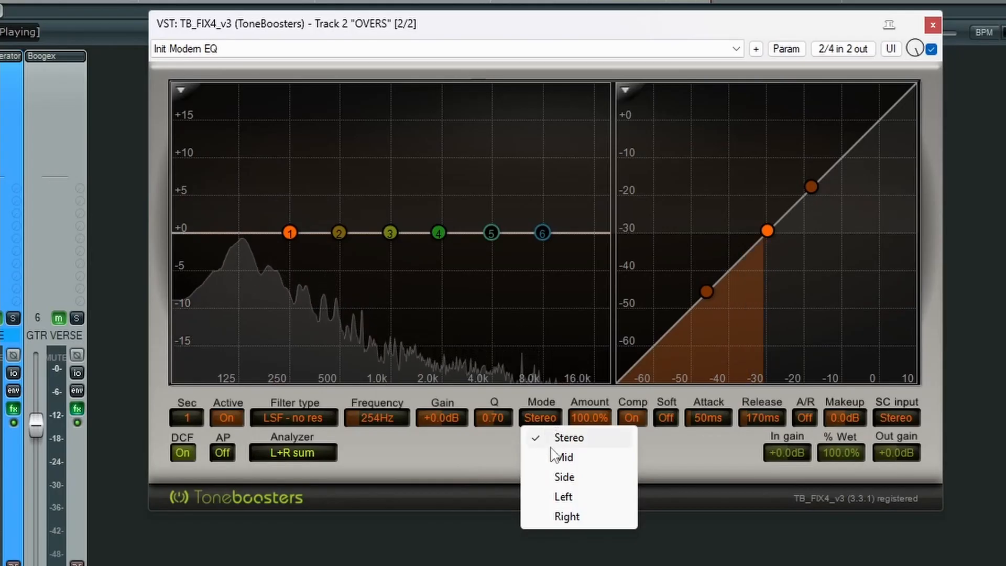
left_click(565, 477)
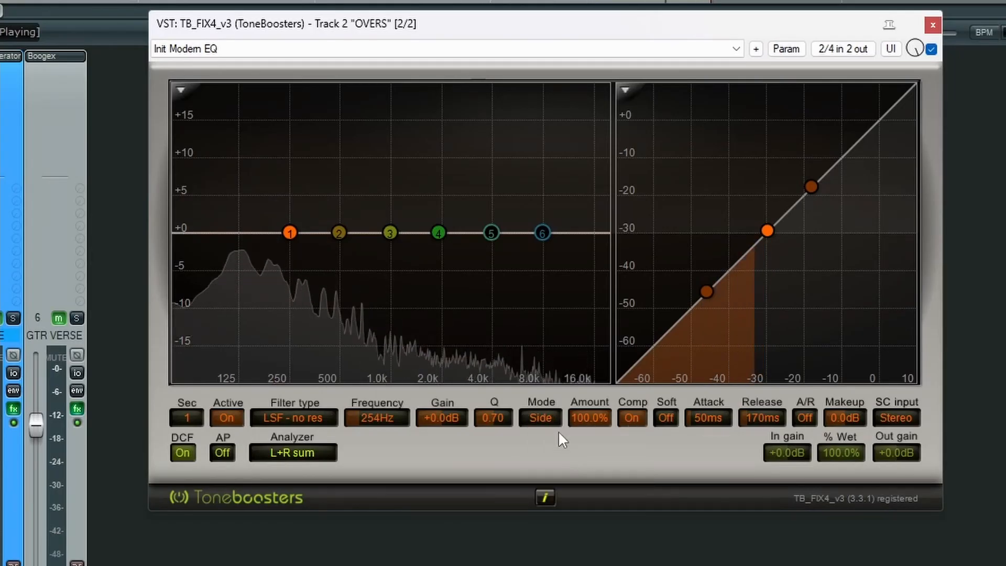
Set band 1 to an Analog HPF6 filter at 280 Hz with Q 0.39, and compare the sound against bypass.
left_click(296, 425)
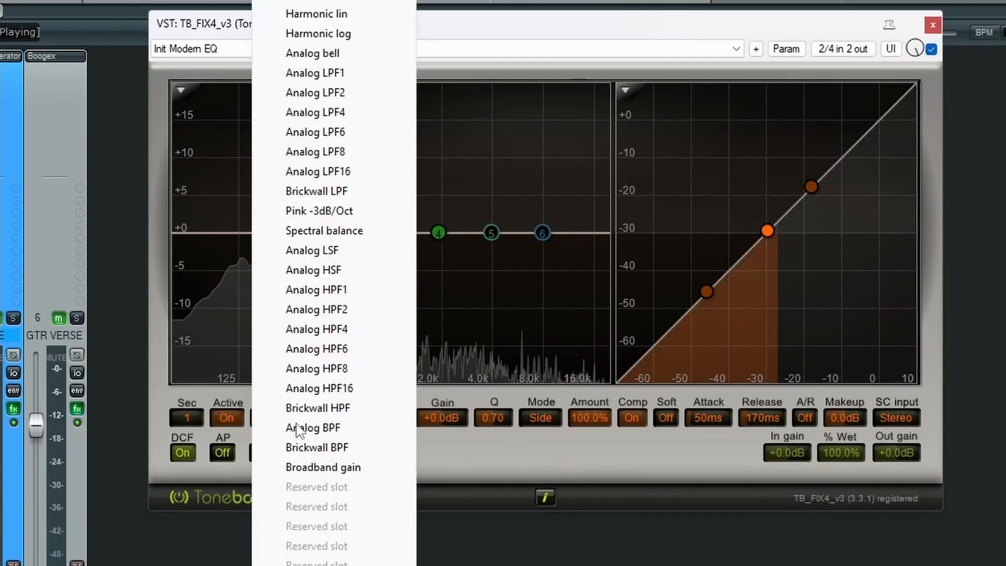
left_click(352, 348)
scroll(316, 287, "up", 3)
scroll(316, 280, "down", 6)
mouse_move(286, 241)
left_mouse_down()
mouse_move(242, 241)
mouse_move(307, 231)
left_mouse_up()
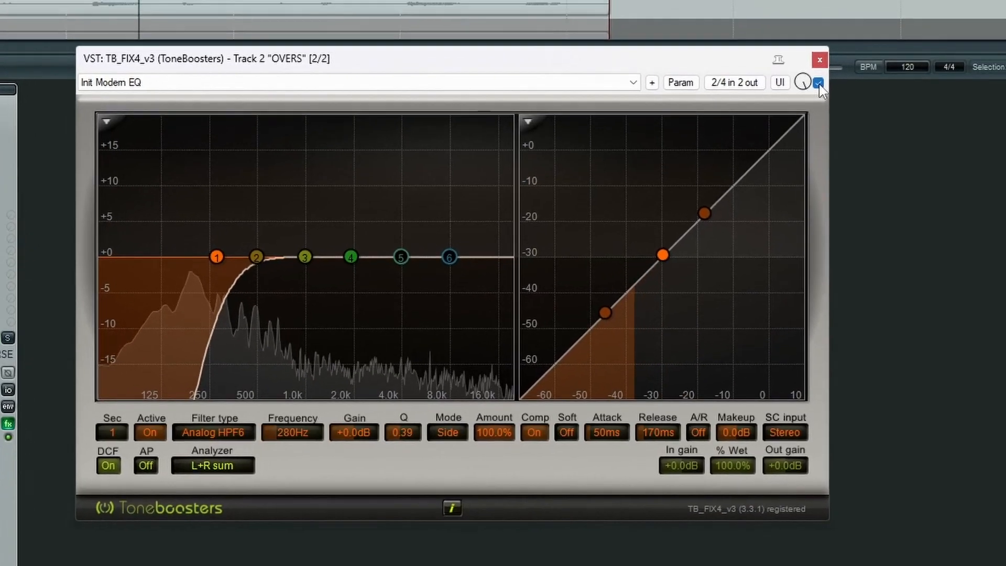
left_click(907, 57)
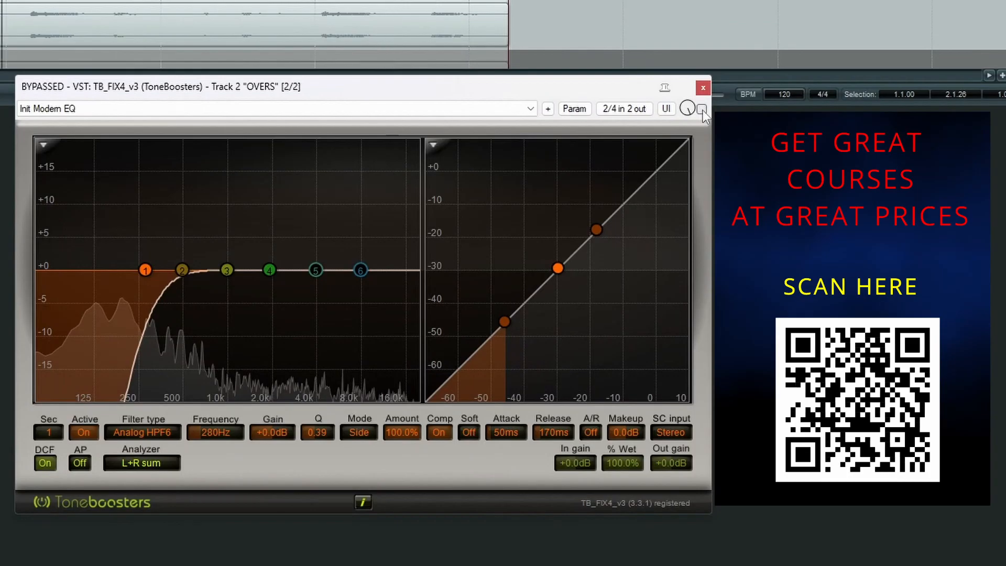
left_click(702, 109)
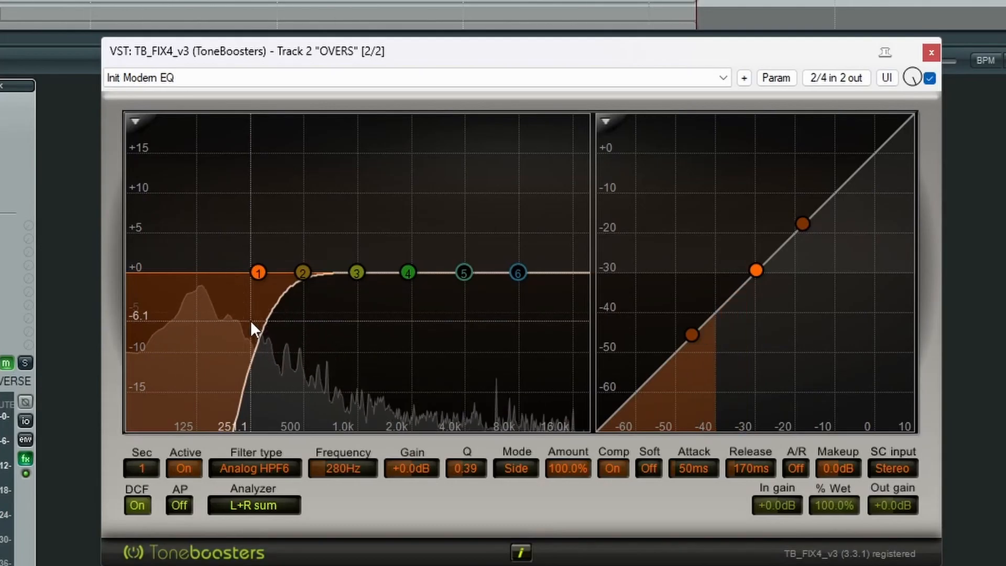
Set band 2 to an LSF - no res filter in Mid mode with +2.1 dB gain at 302 Hz.
left_click_drag(303, 272, 214, 272)
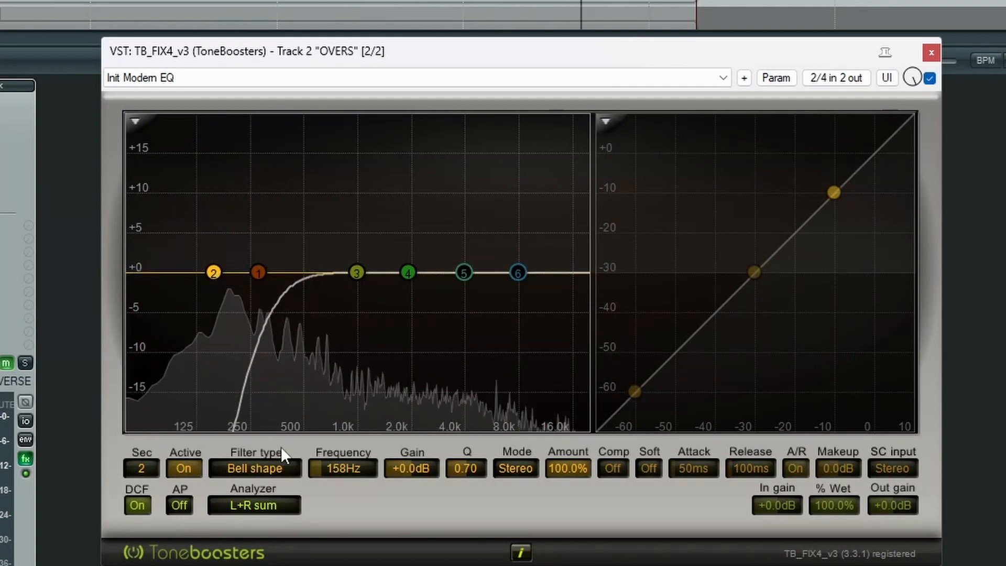
left_click(274, 467)
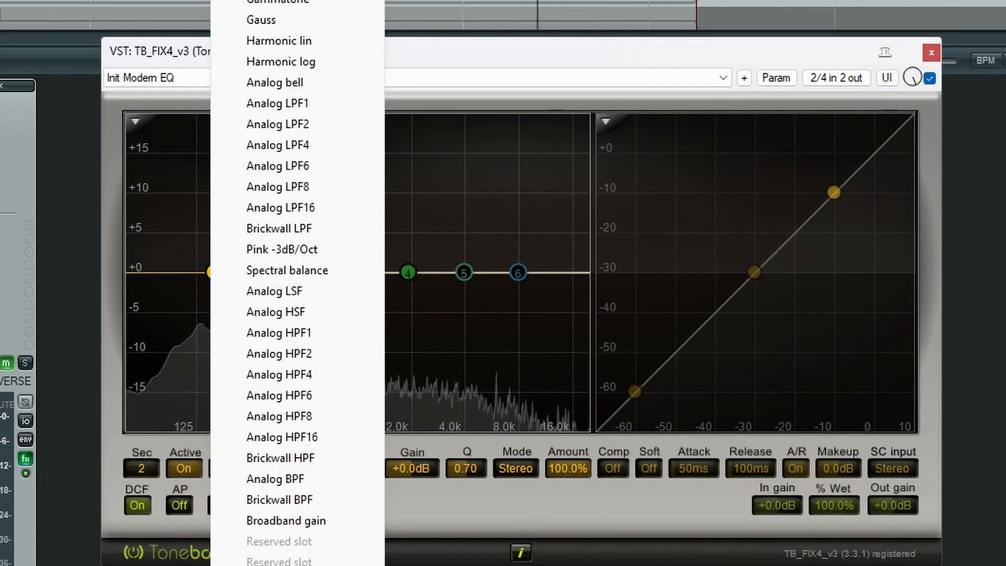
left_click(278, 2)
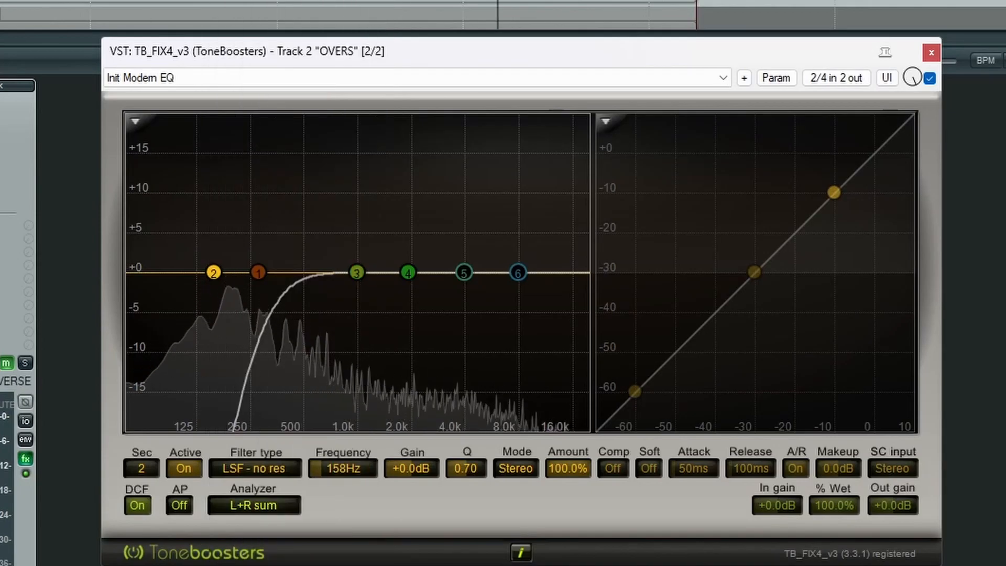
left_click(526, 465)
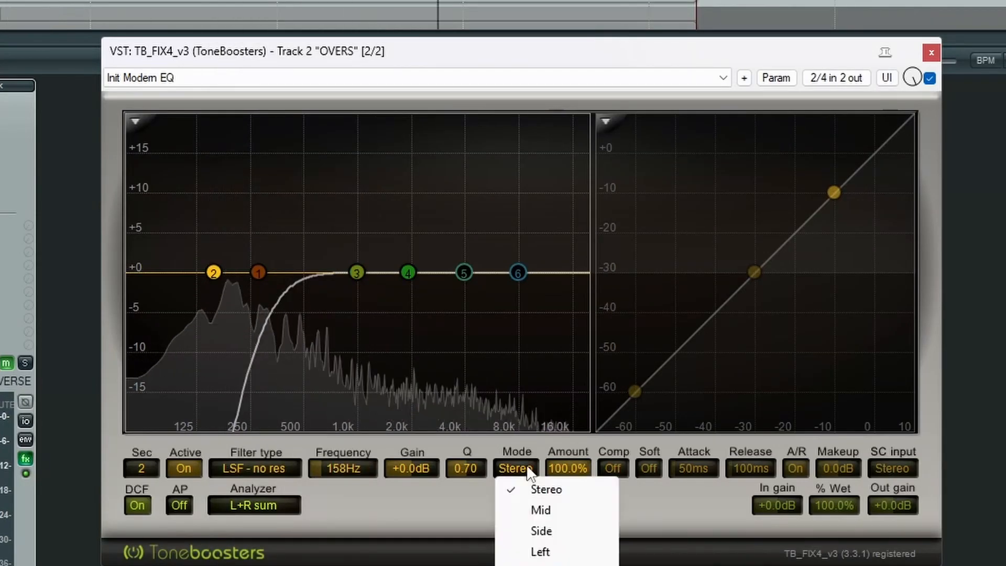
left_click(557, 511)
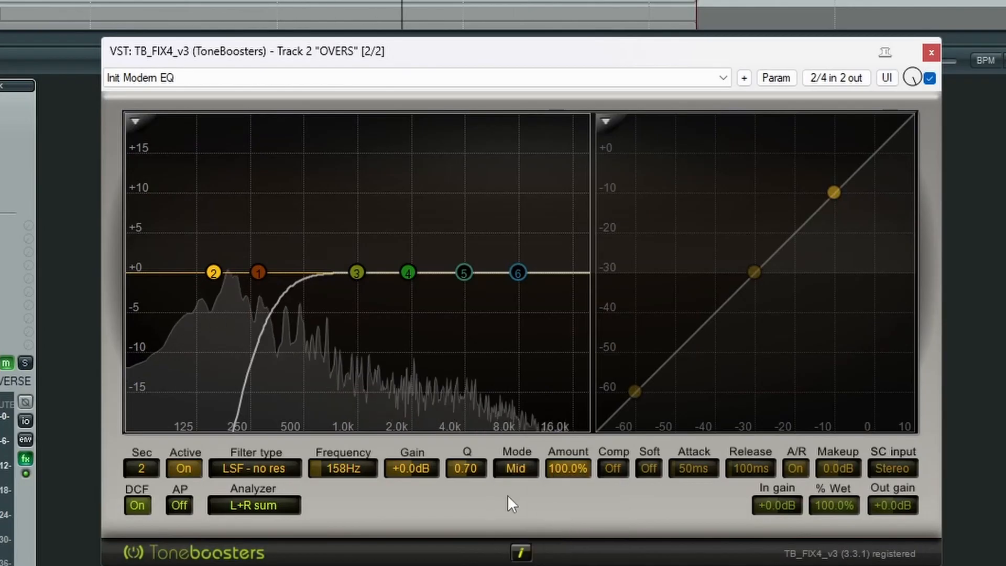
left_click_drag(211, 277, 266, 255)
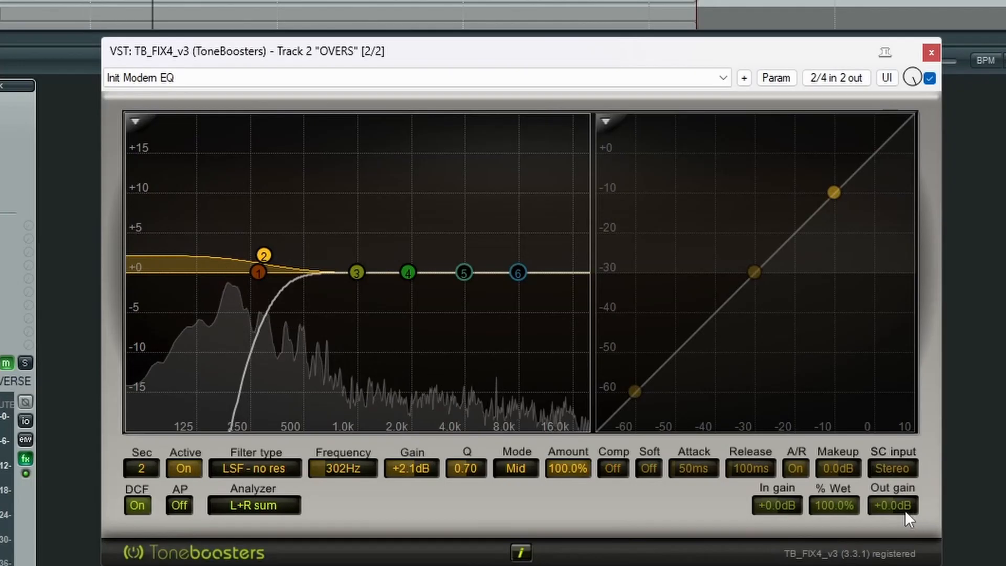
Lower the output gain to -1.1 dB and compare the processed sound against bypass.
left_click_drag(901, 508, 902, 517)
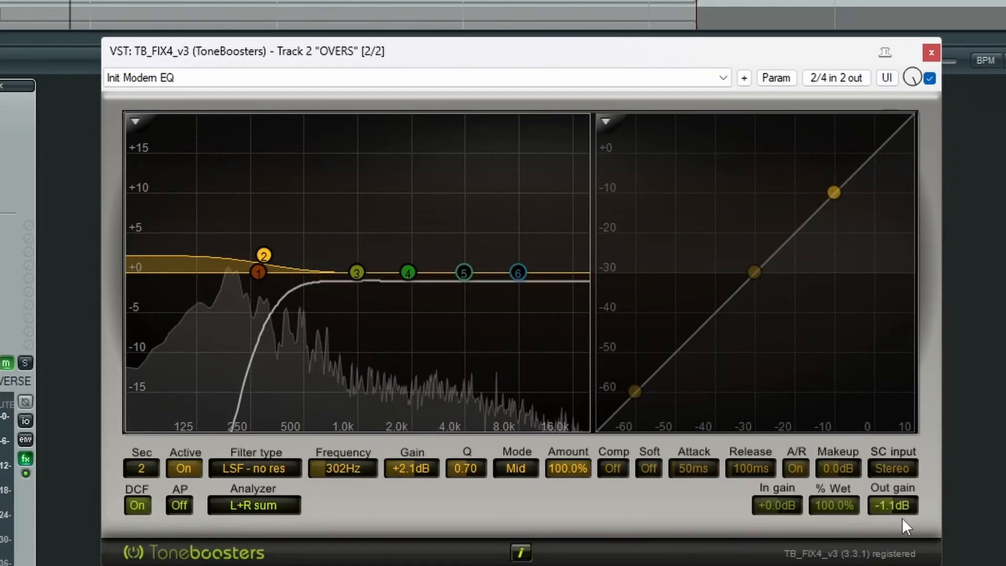
left_click(931, 79)
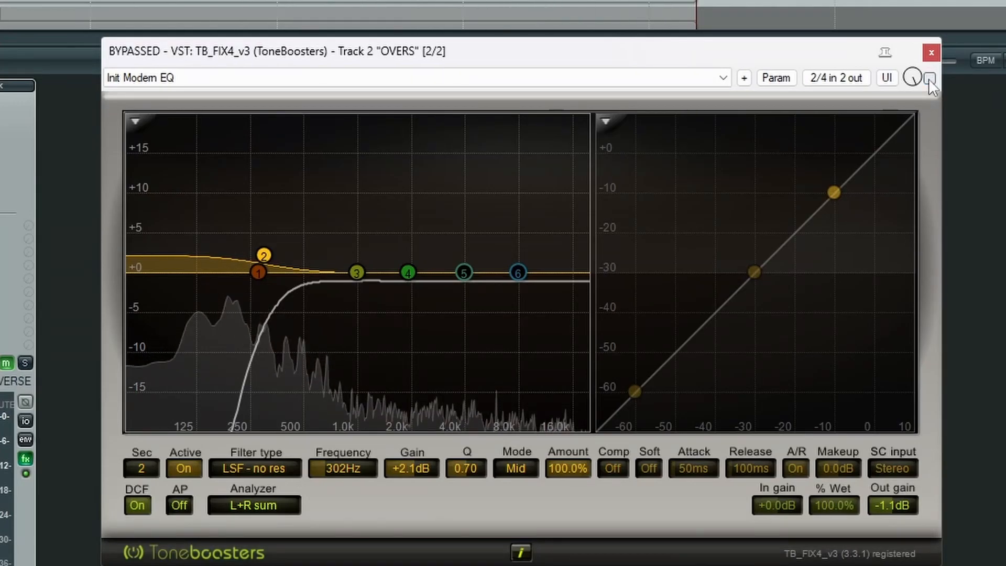
left_click(930, 79)
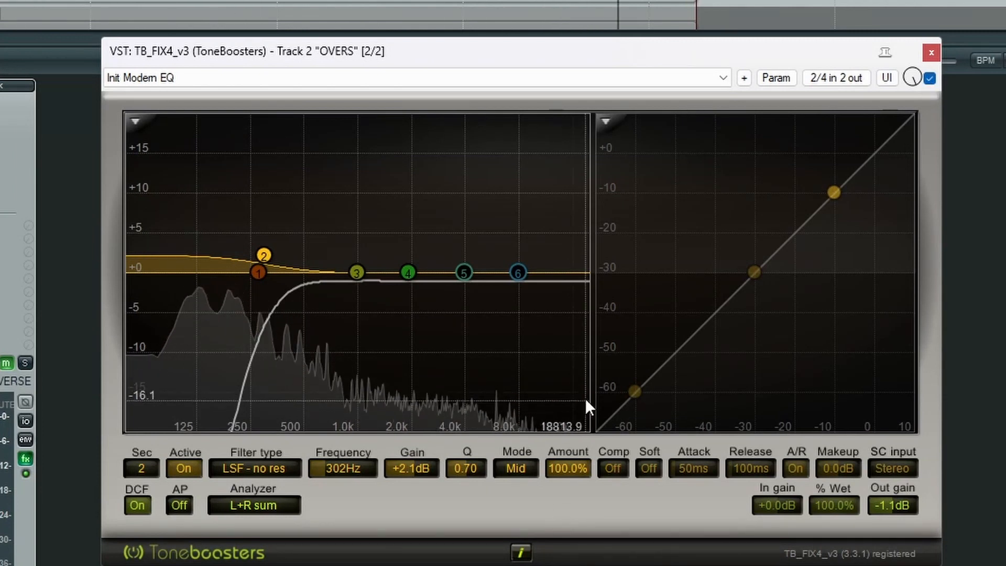
Move band 6 down in frequency to just below band 5.
left_click_drag(515, 272, 454, 249)
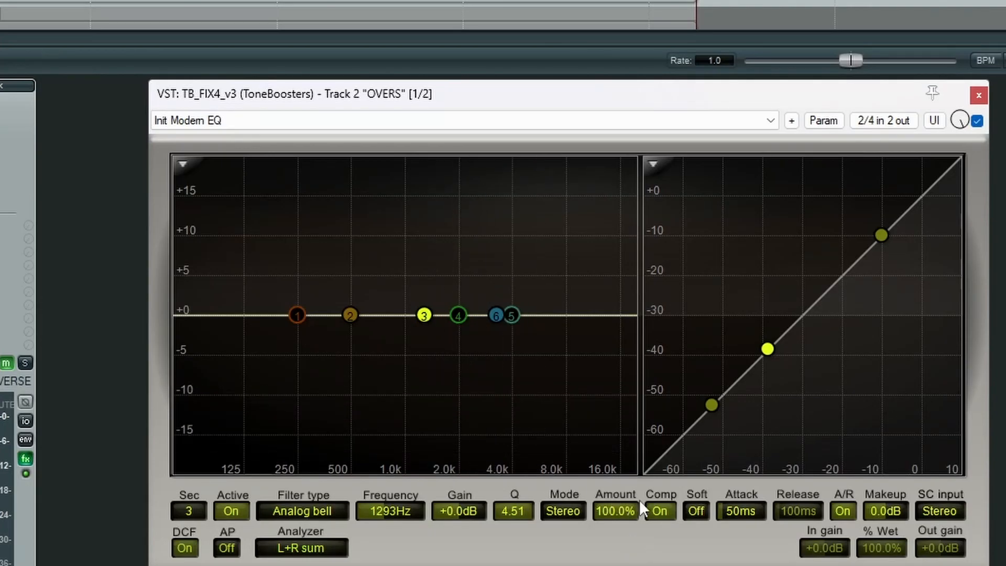
During playback, place band 3's lower compressor node at -48.7 dB on the unity line and pull the middle node down level with it.
key("space")
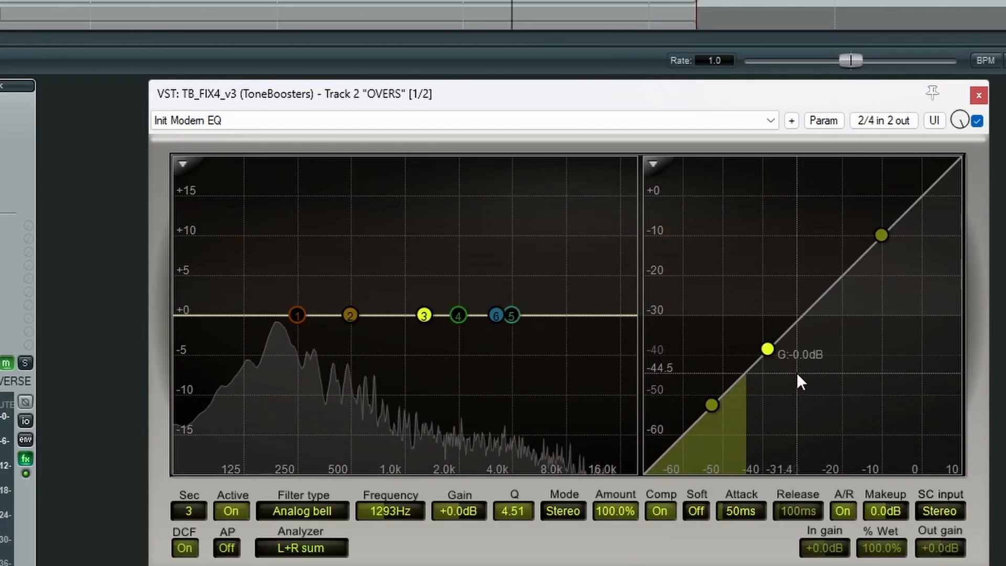
left_click_drag(713, 405, 738, 376)
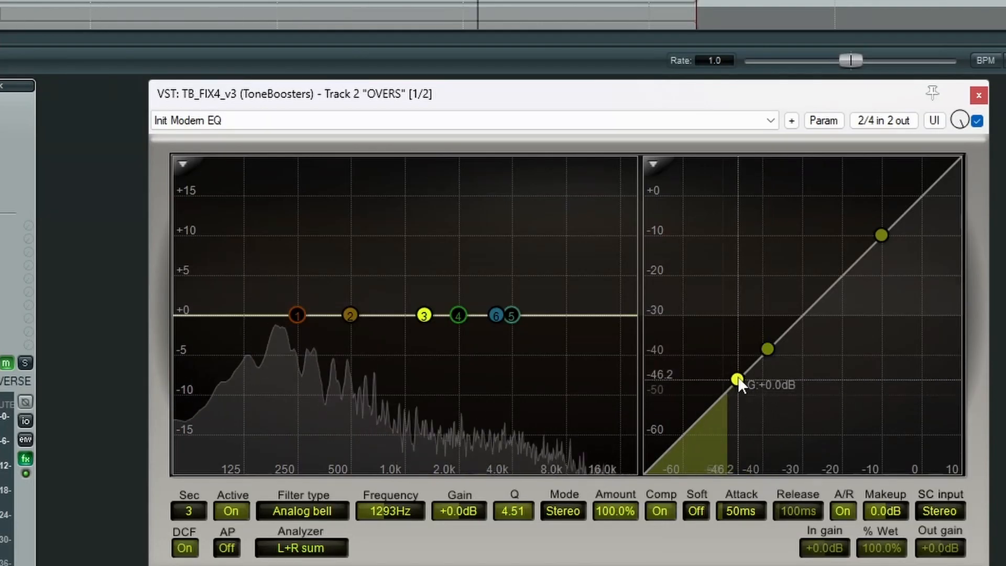
left_click_drag(700, 314, 816, 416)
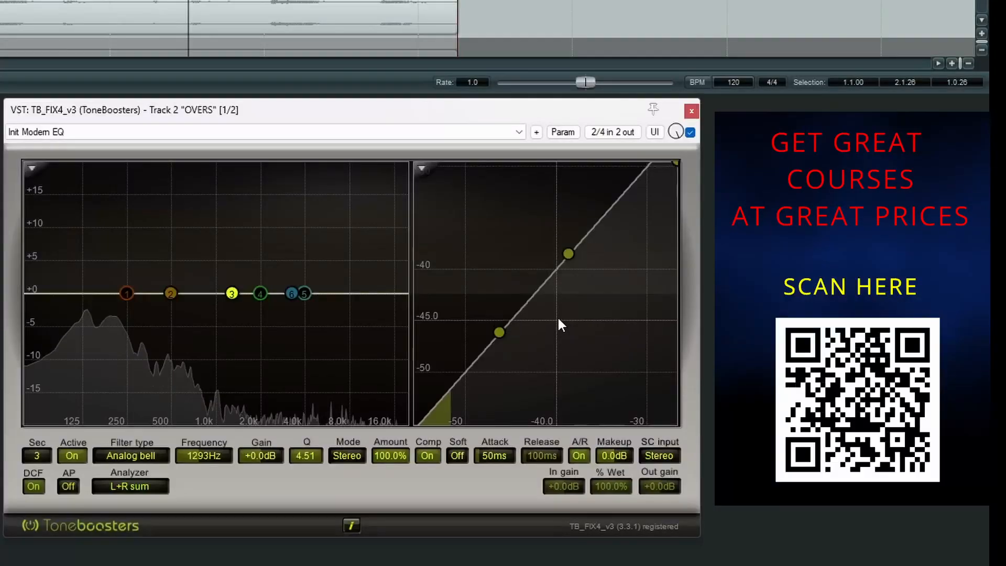
left_click_drag(569, 254, 587, 325)
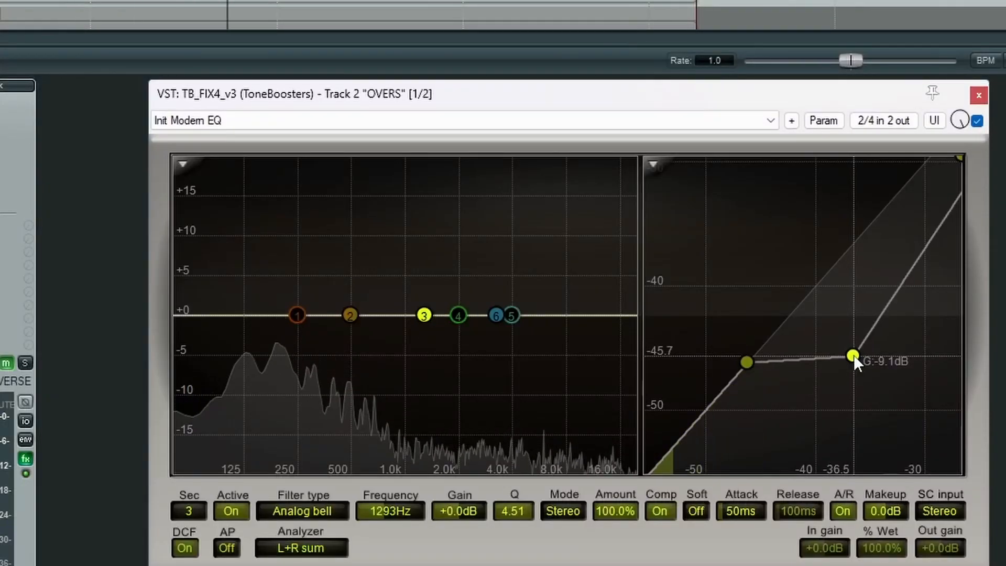
left_click_drag(746, 363, 721, 395)
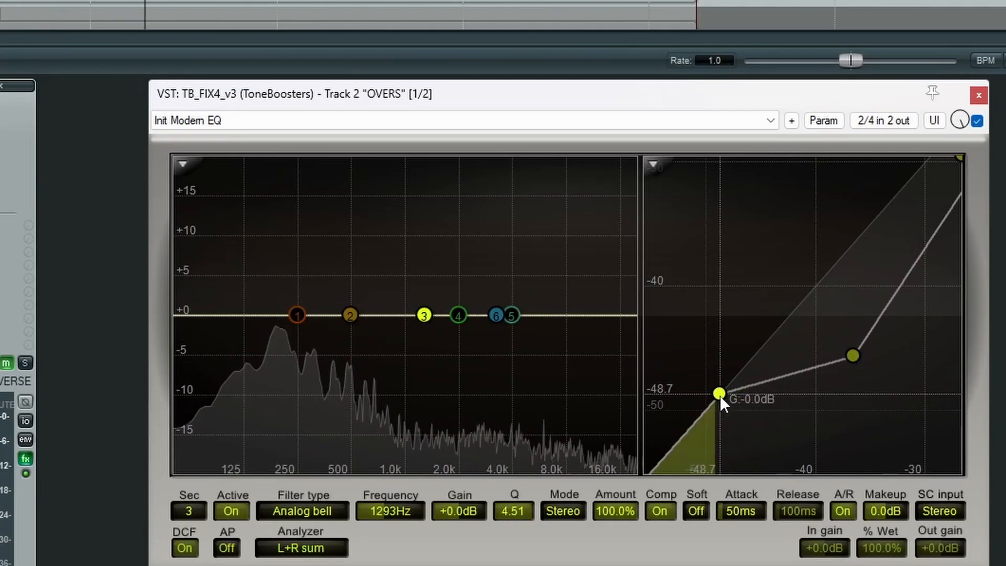
left_click_drag(853, 355, 854, 396)
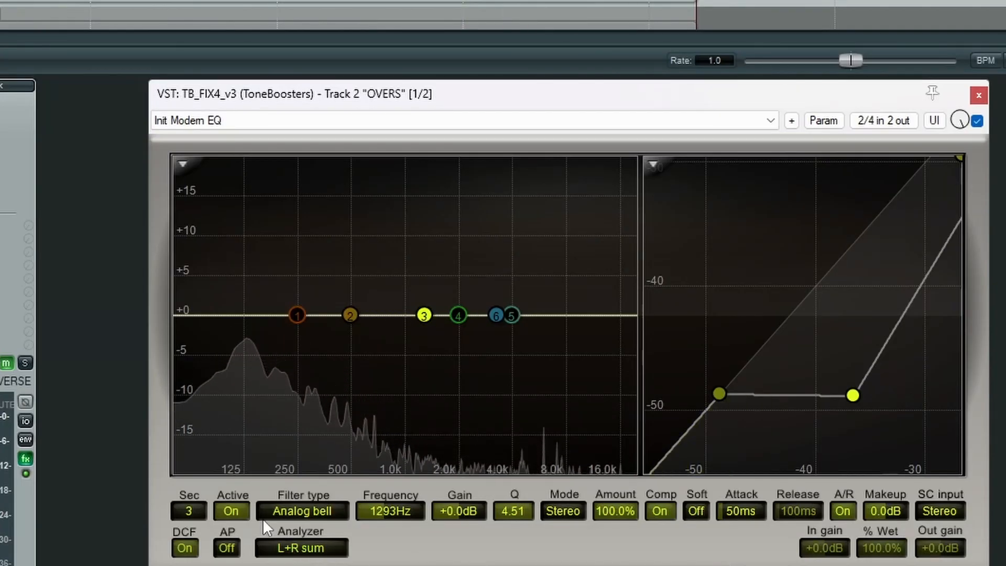
Toggle band 3 off and back on to compare its compression, and restore the full compressor curve view.
left_click(232, 509)
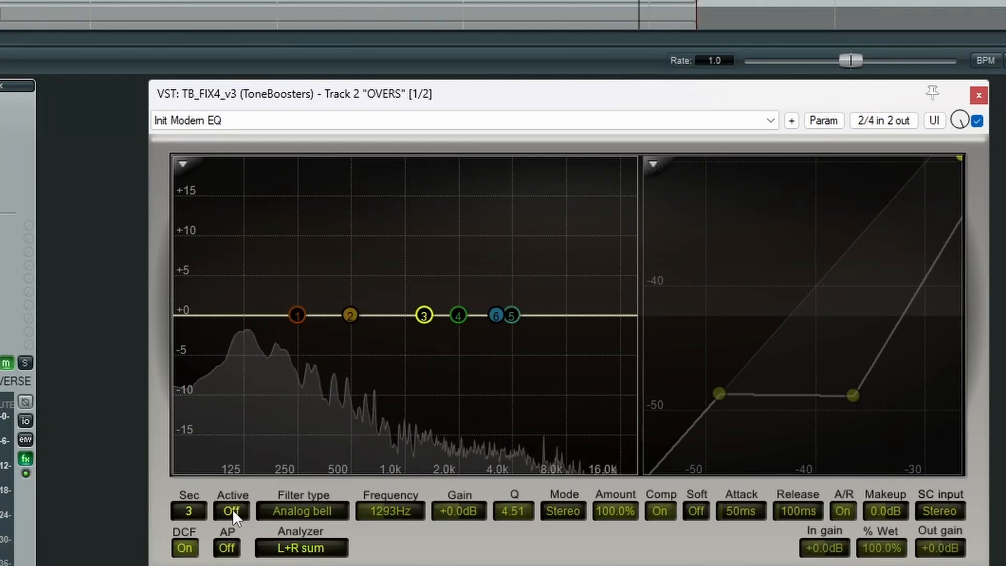
left_click(232, 509)
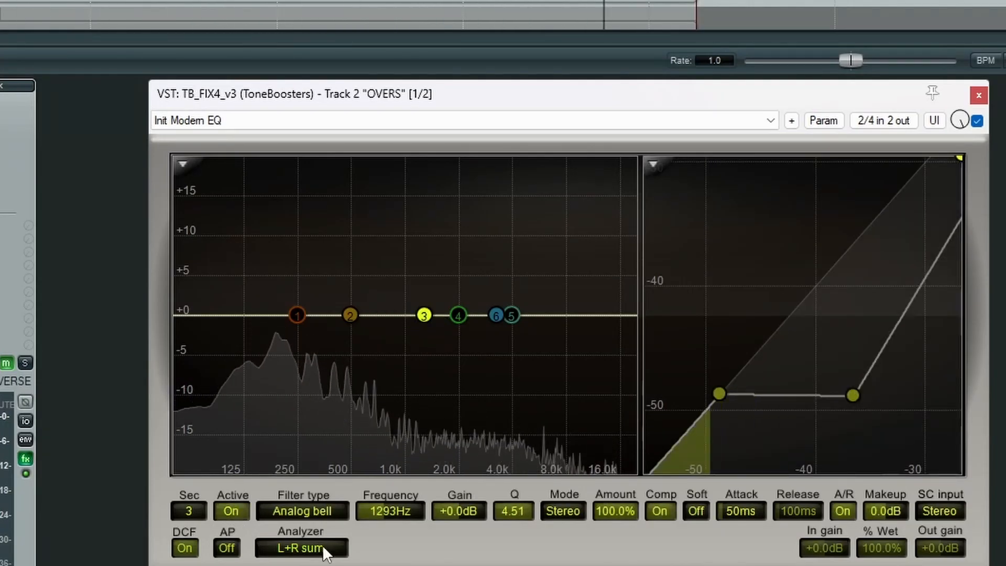
scroll(895, 420, "down", 5)
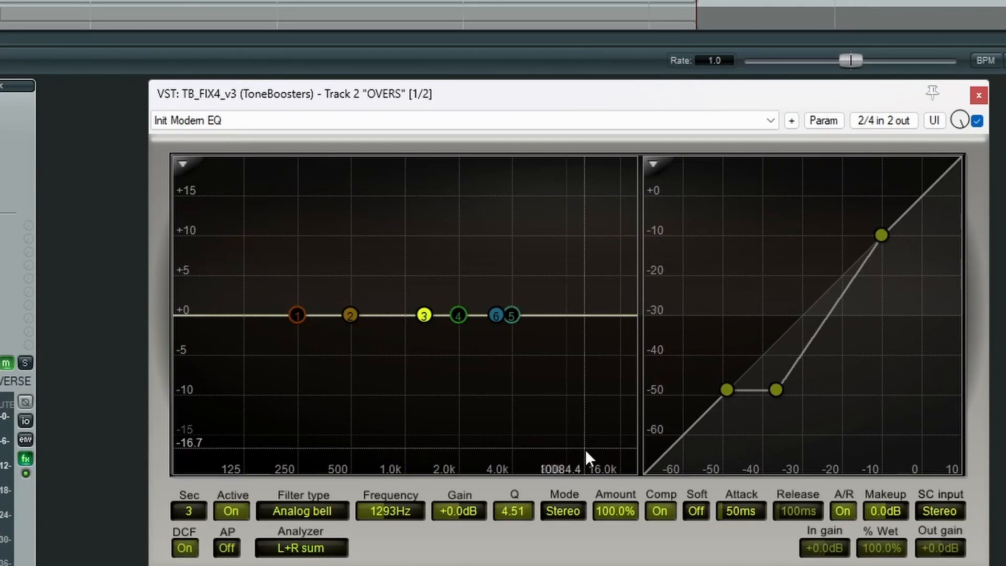
During playback, place band 6's lower compressor node at about -44 dB on the unity line and raise the middle node to +6.3 dB gain.
left_click(495, 315)
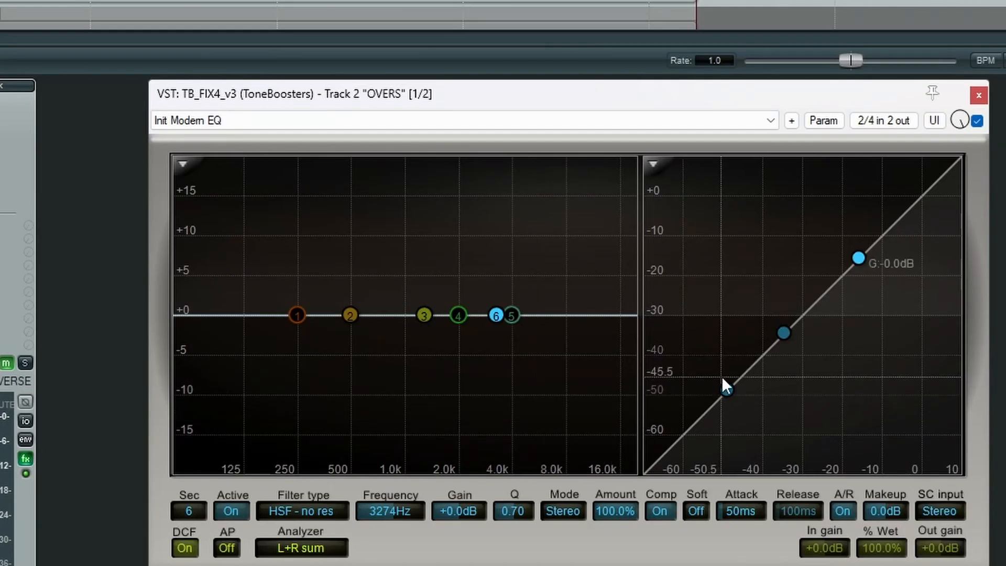
key("space")
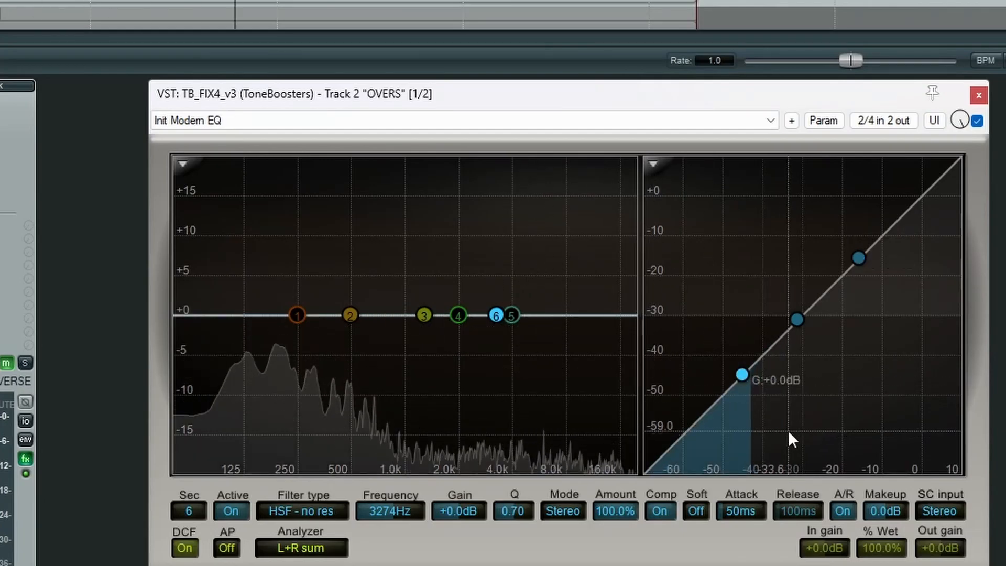
left_click_drag(799, 320, 791, 306)
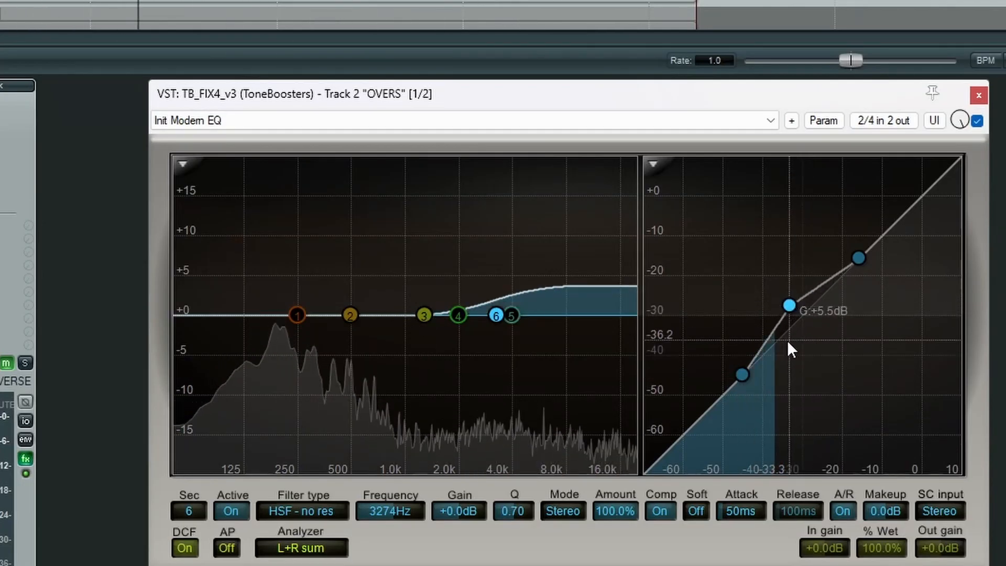
mouse_move(715, 364)
left_mouse_down()
mouse_move(834, 438)
mouse_move(865, 425)
left_mouse_up()
left_click_drag(708, 365, 722, 354)
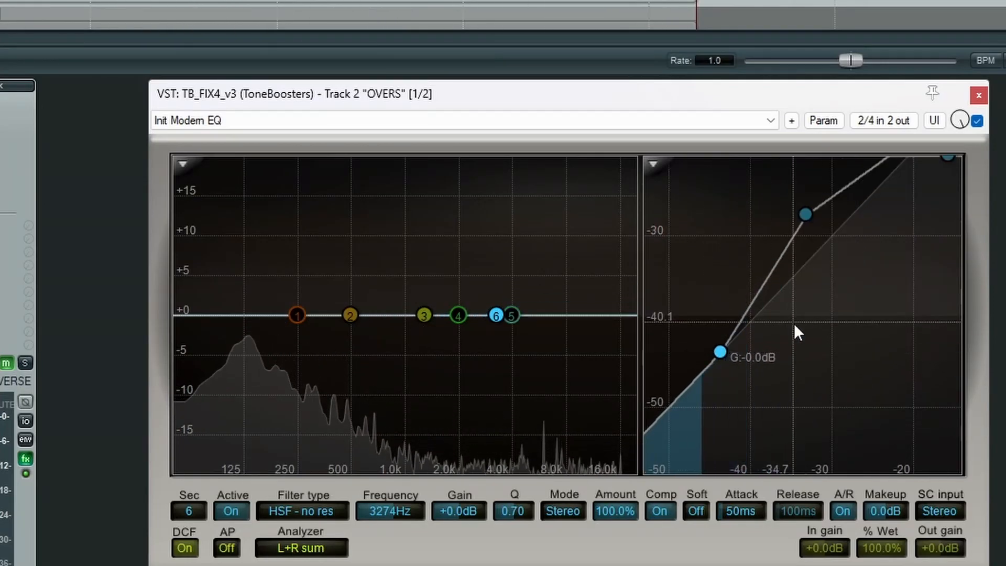
left_click_drag(804, 218, 796, 221)
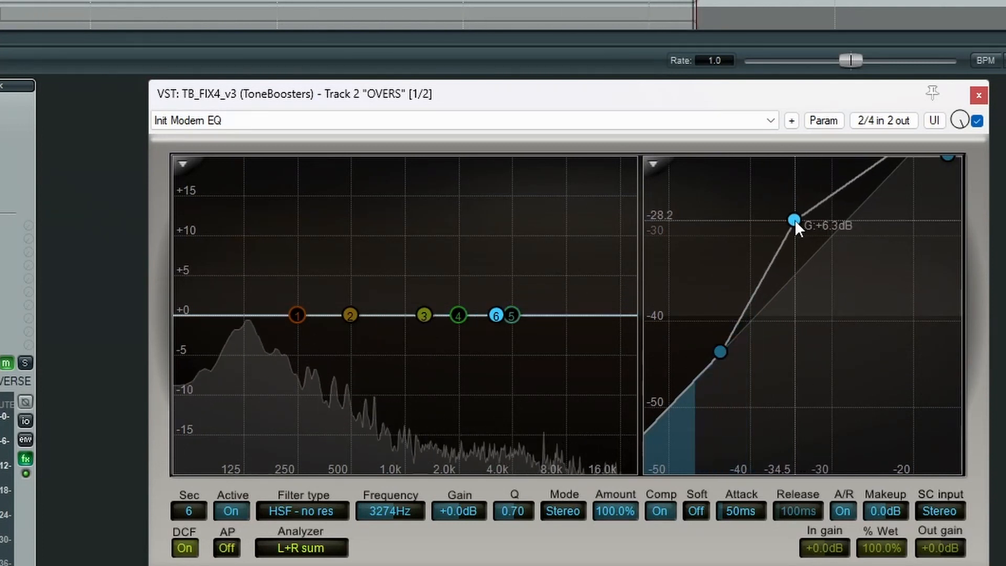
Compare band 6's dynamic boost against bypass and lower its middle compressor node slightly.
left_click(976, 122)
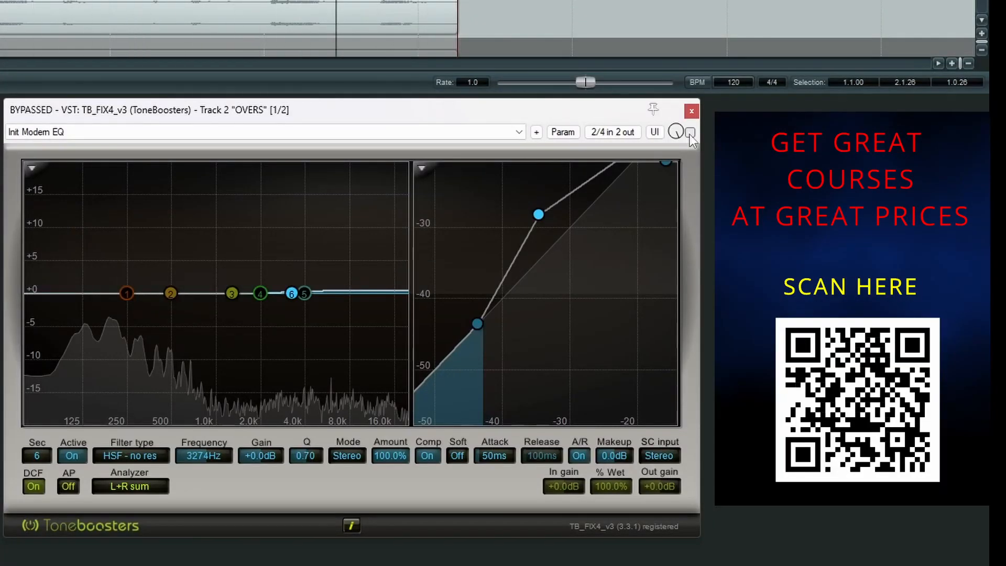
left_click(690, 133)
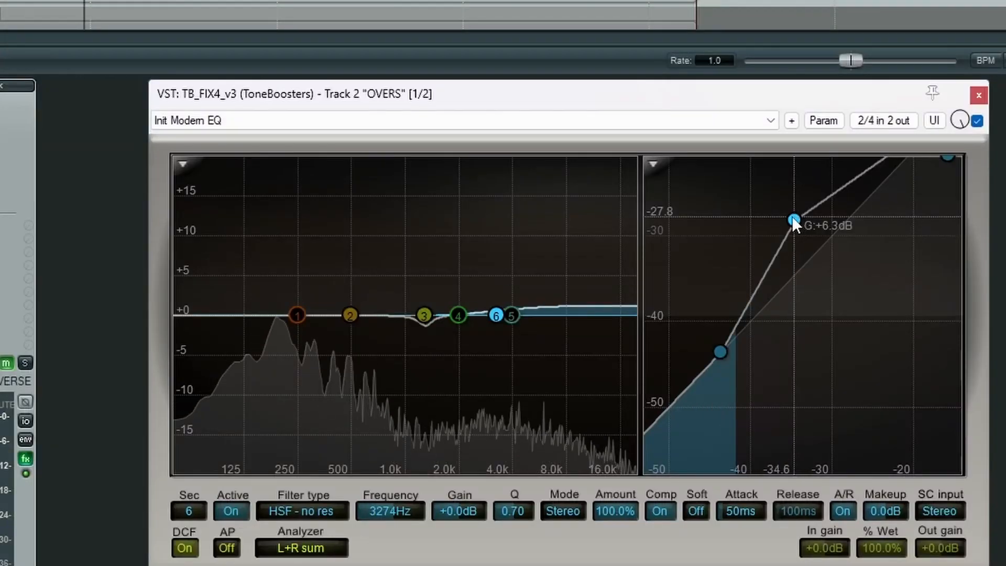
left_click_drag(794, 220, 794, 232)
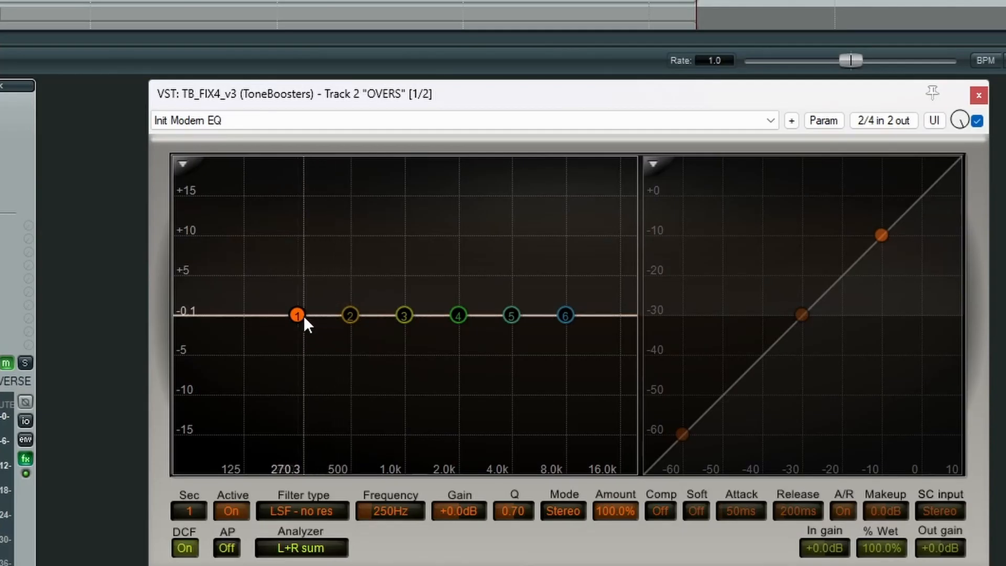
Change band 1's filter type to Broadband gain, move it to 207 Hz, and turn on its compressor.
left_click(318, 509)
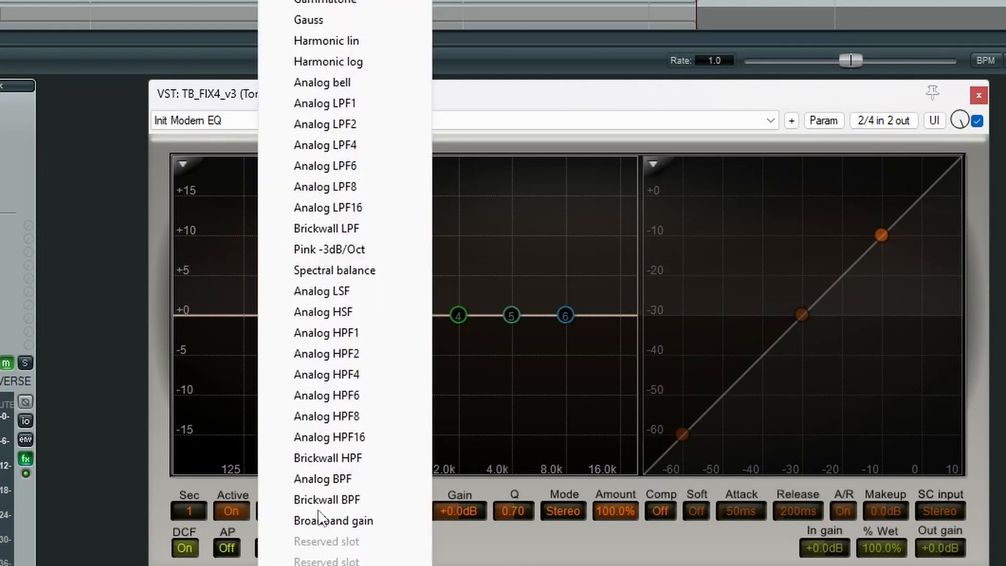
left_click(362, 526)
mouse_move(297, 315)
left_mouse_down()
mouse_move(297, 285)
mouse_move(297, 344)
mouse_move(282, 316)
left_mouse_up()
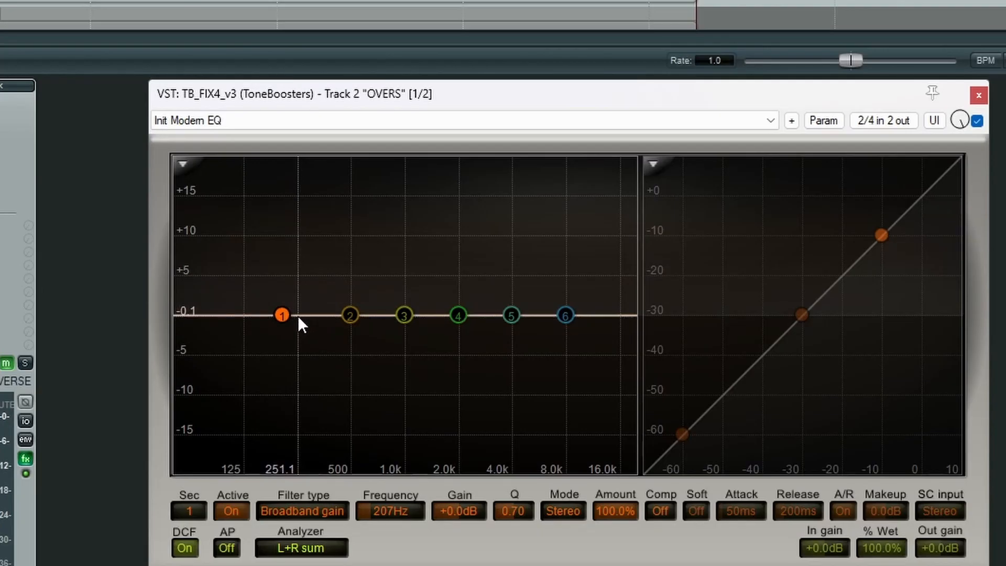
left_click(659, 511)
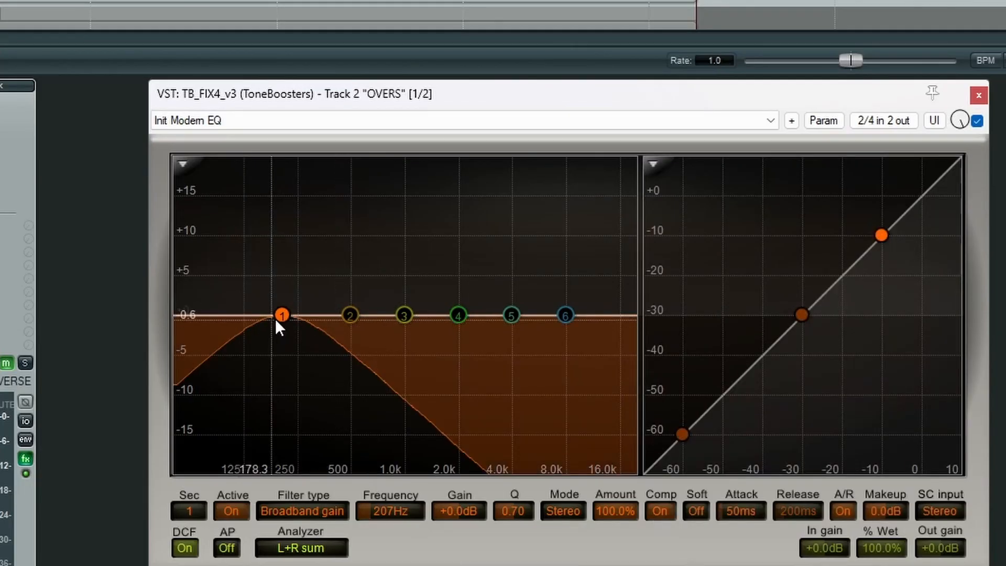
Narrow band 1's Q to 3.18, widen it to 1.41, and adjust its frequency during playback.
scroll(281, 317, "up", 5)
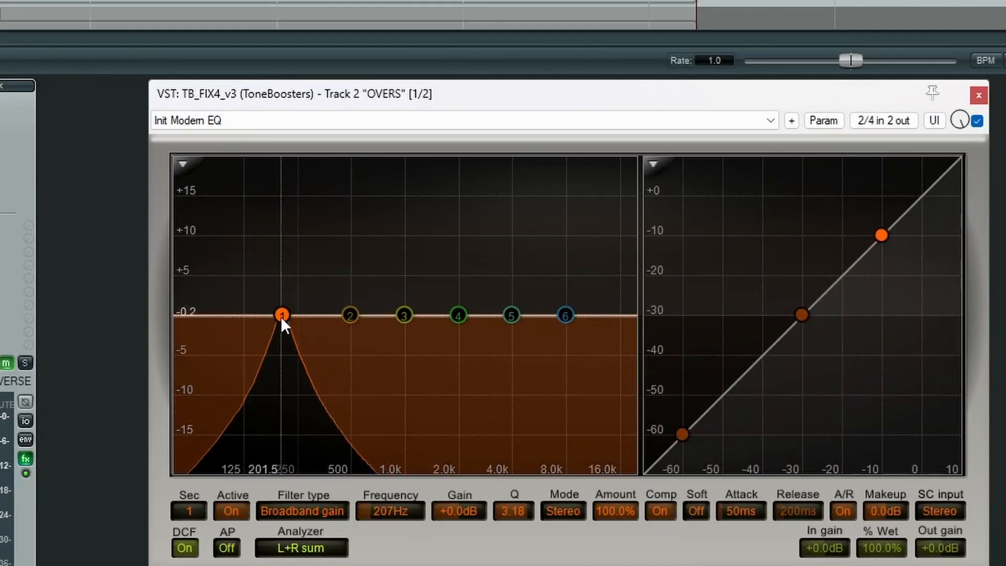
scroll(281, 316, "up", 8)
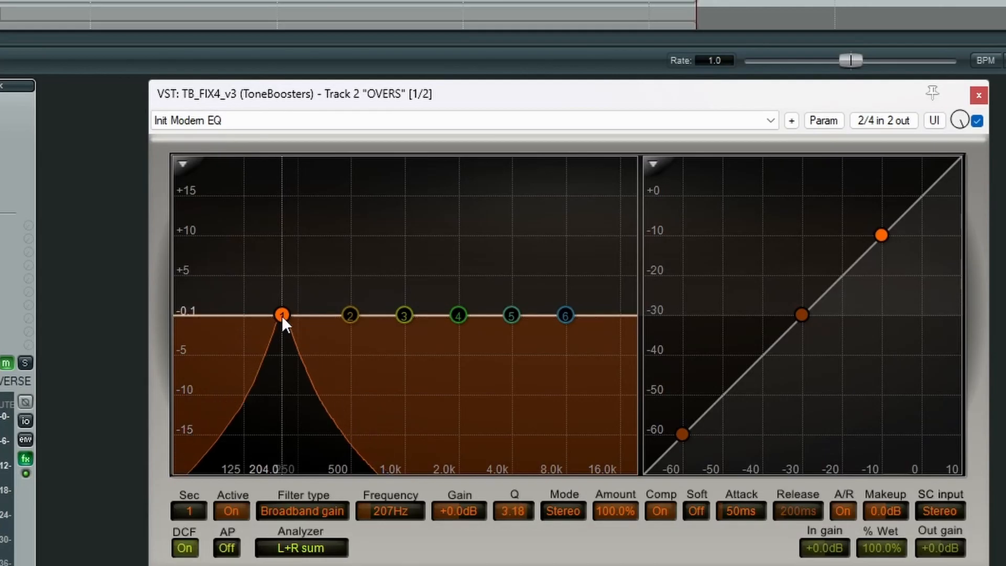
scroll(281, 316, "down", 8)
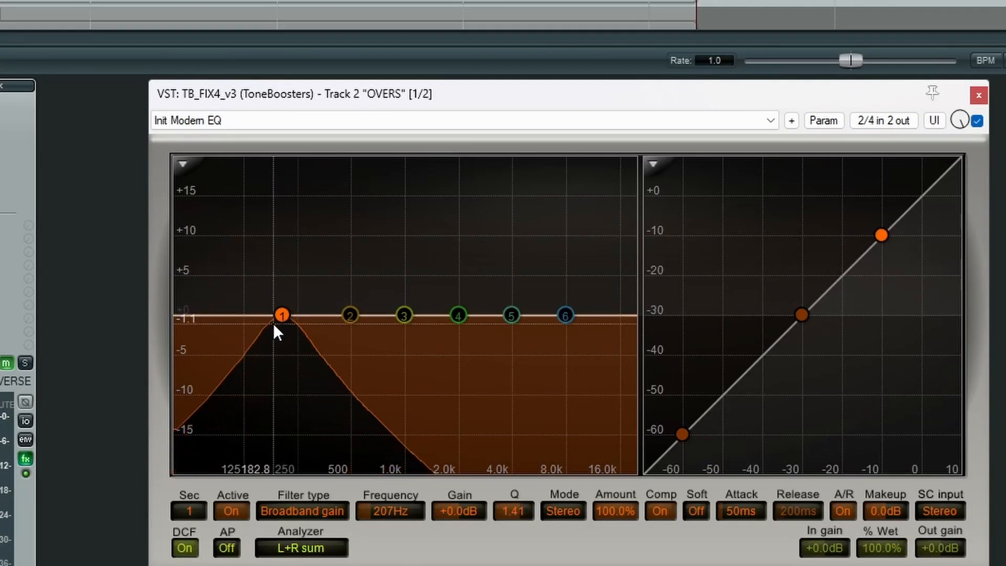
key("space")
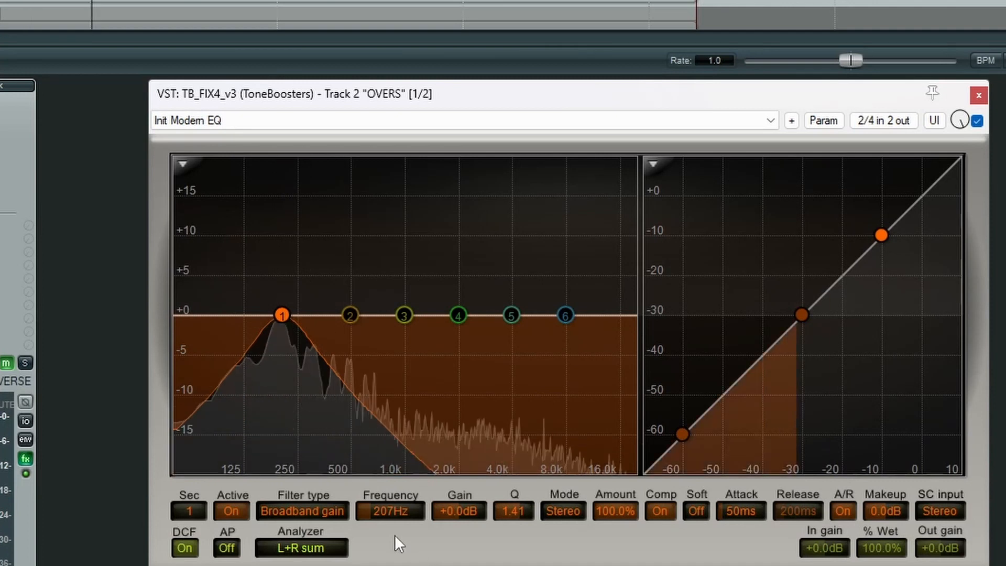
mouse_move(381, 515)
left_mouse_down()
mouse_move(534, 507)
mouse_move(342, 502)
mouse_move(479, 502)
mouse_move(358, 501)
mouse_move(373, 502)
left_mouse_up()
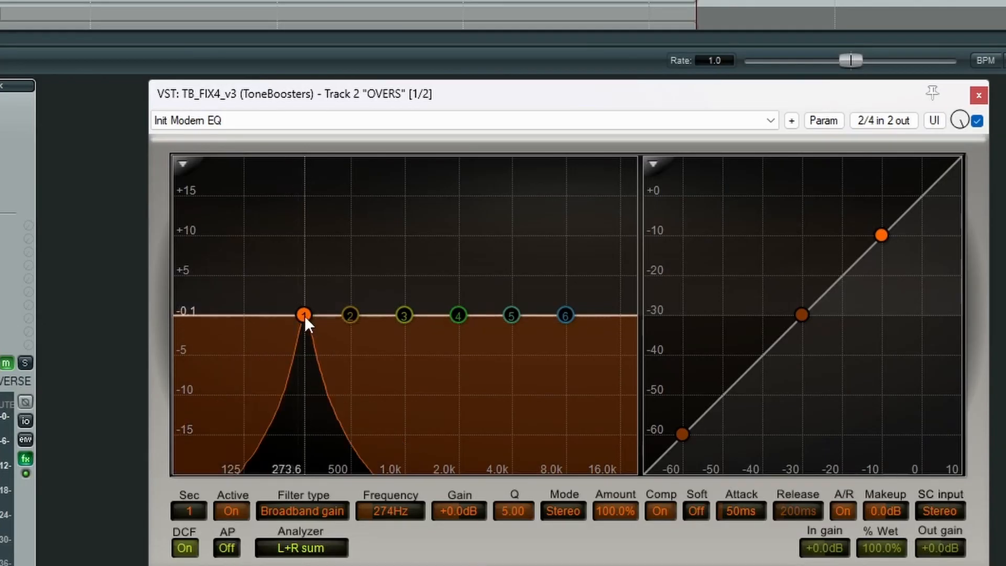
Sweep band 1's detection filter between 145 Hz and 376 Hz, varying its Q from 5.00 down to 0.05.
scroll(304, 315, "down", 6)
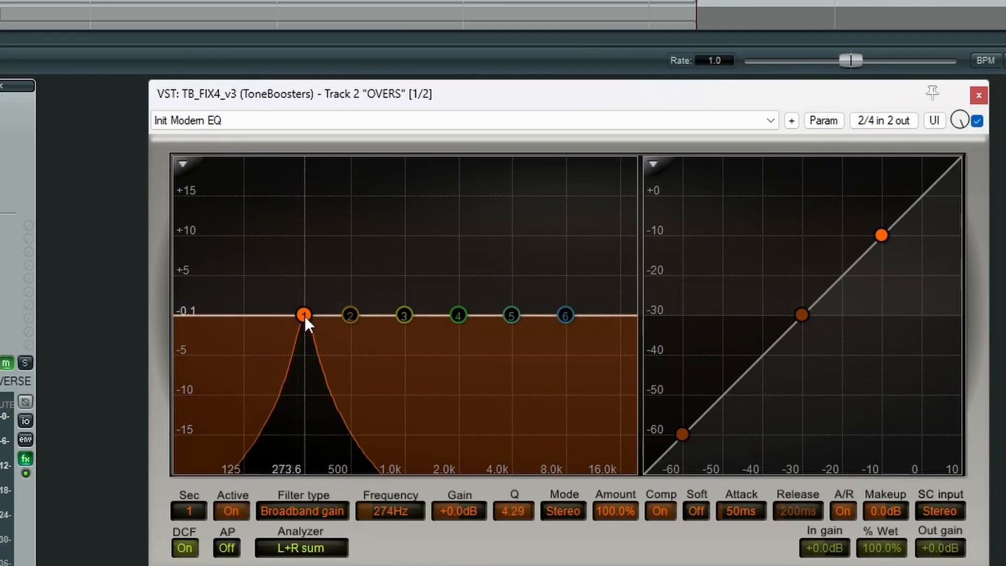
scroll(306, 322, "up", 6)
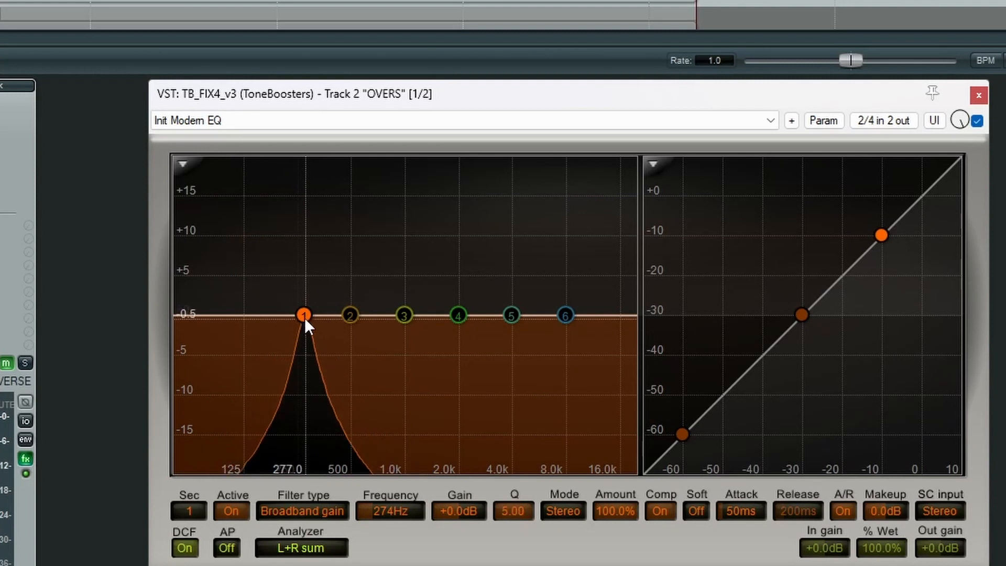
left_click_drag(303, 314, 254, 315)
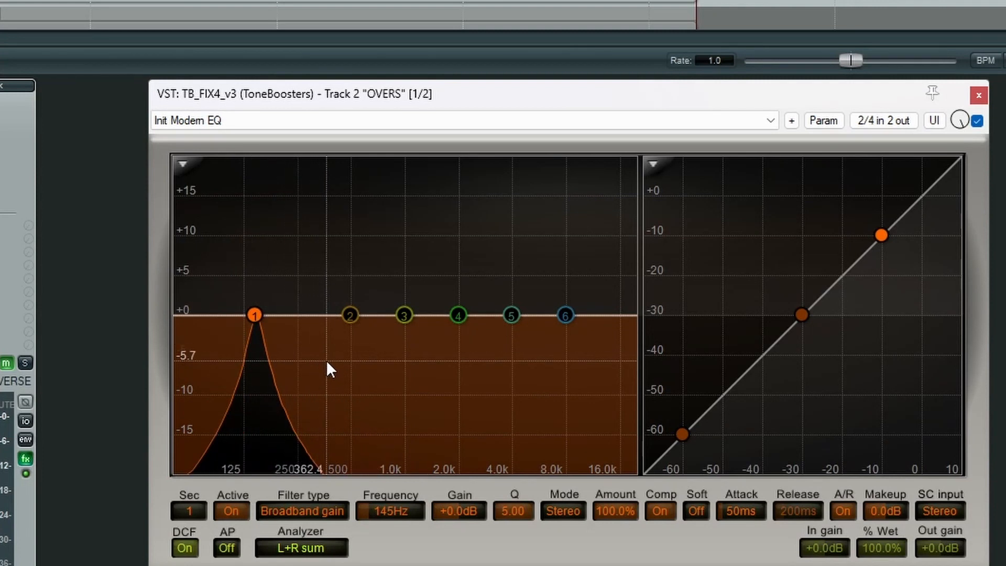
scroll(329, 313, "down", 8)
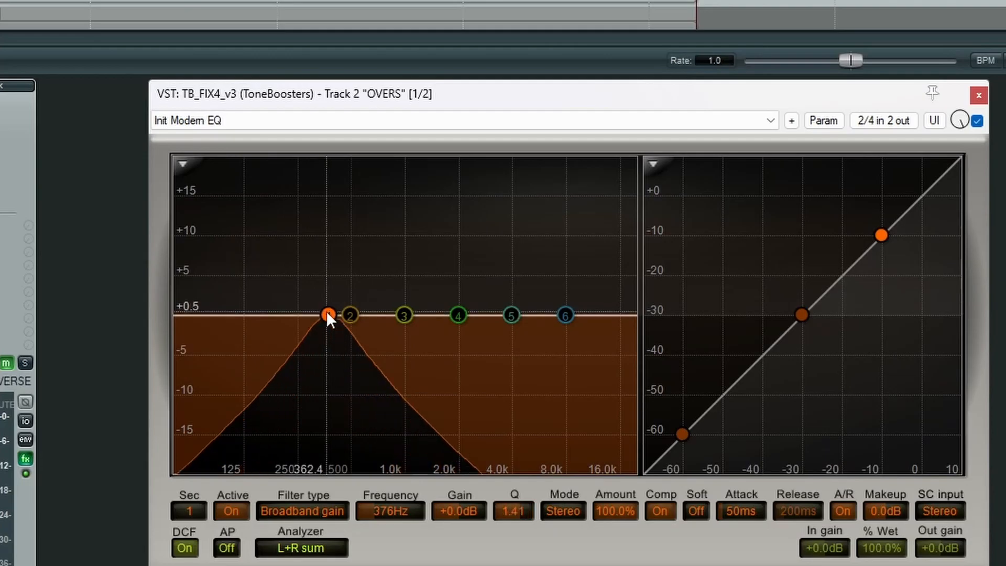
scroll(327, 313, "down", 8)
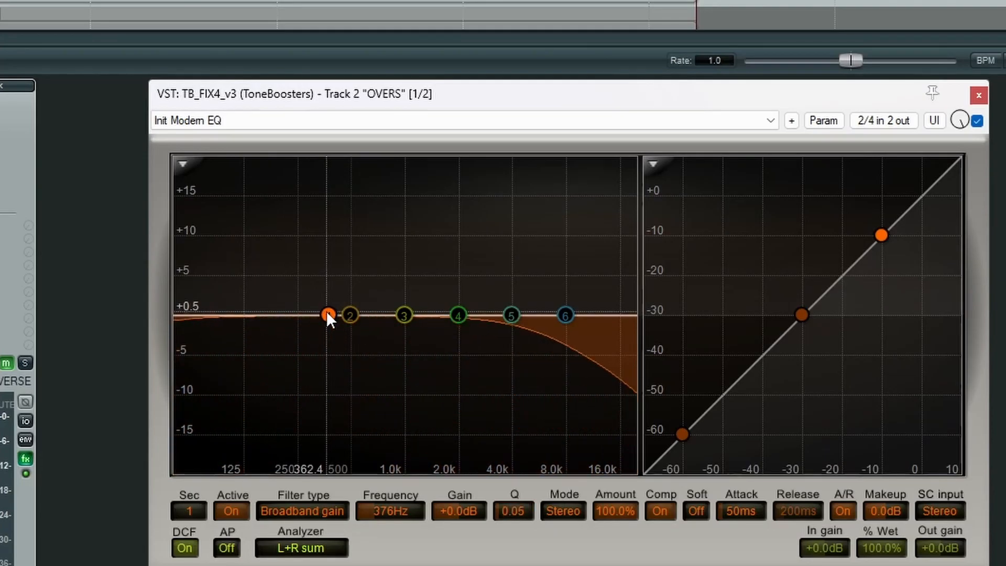
Set band 1's frequency to 277 Hz and narrow its Q to 3.66.
left_click_drag(328, 314, 306, 314)
scroll(306, 315, "up", 4)
scroll(306, 314, "up", 6)
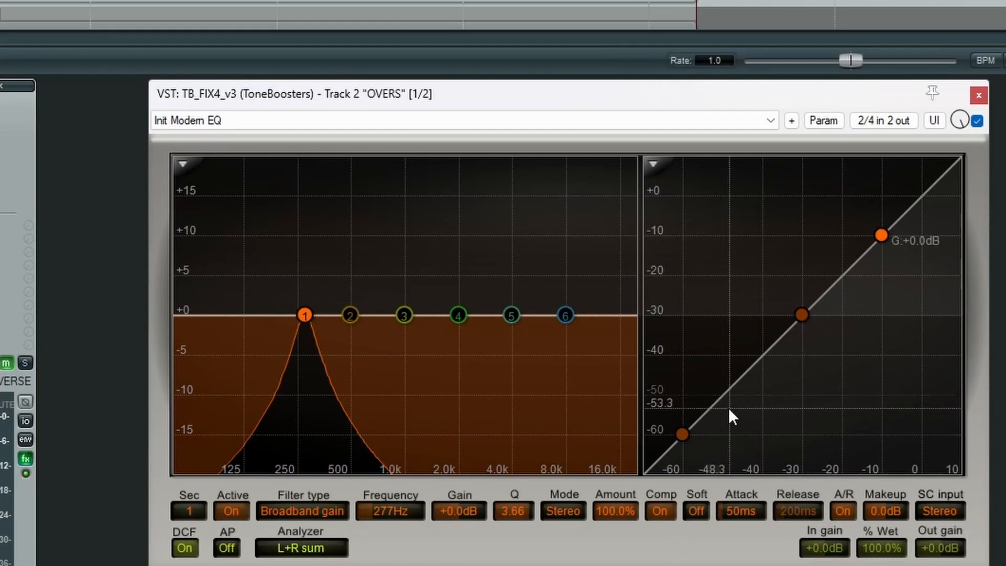
With A/R off, play band 1 at 113 Hz and place its lower and middle compressor nodes at about -36 and -27 dB on the unity line.
left_click_drag(682, 435, 727, 391)
key("space")
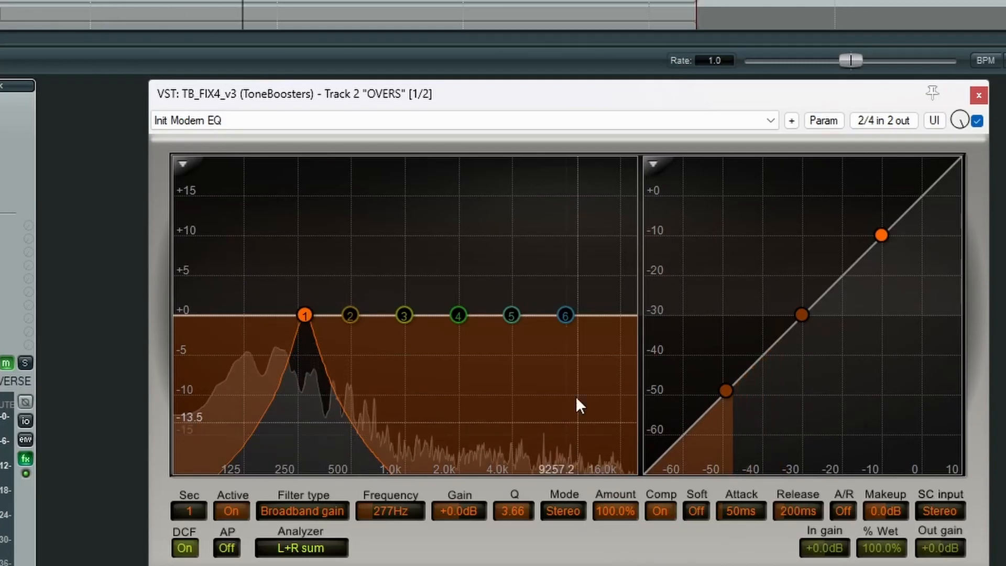
left_click_drag(300, 317, 237, 319)
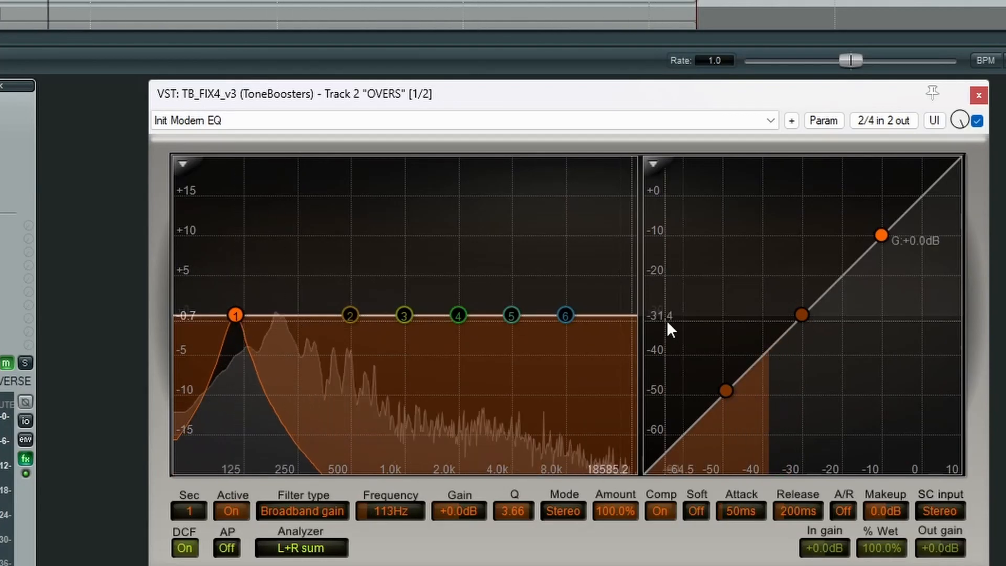
left_click_drag(728, 391, 781, 338)
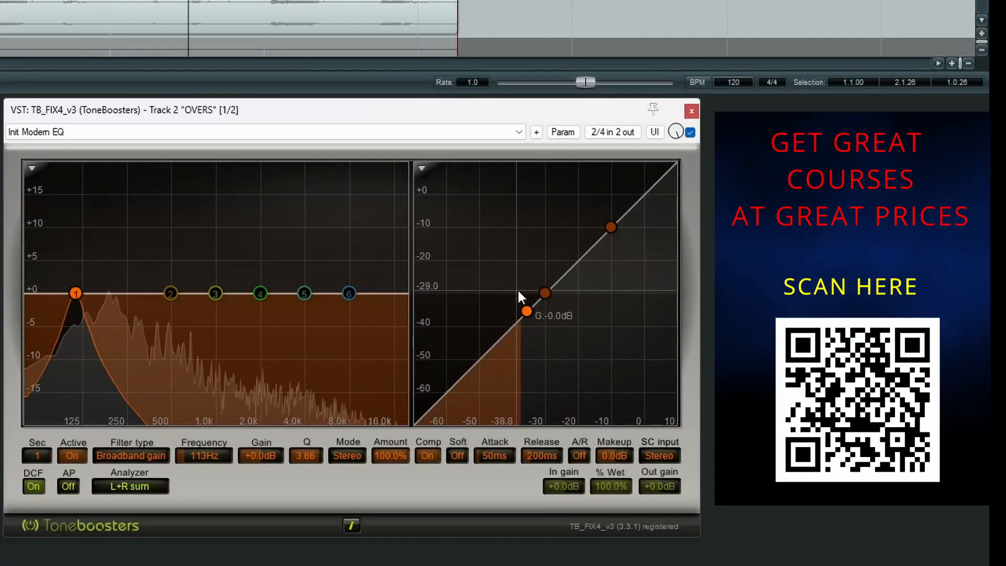
mouse_move(545, 293)
left_mouse_down()
mouse_move(564, 279)
mouse_move(553, 285)
left_mouse_up()
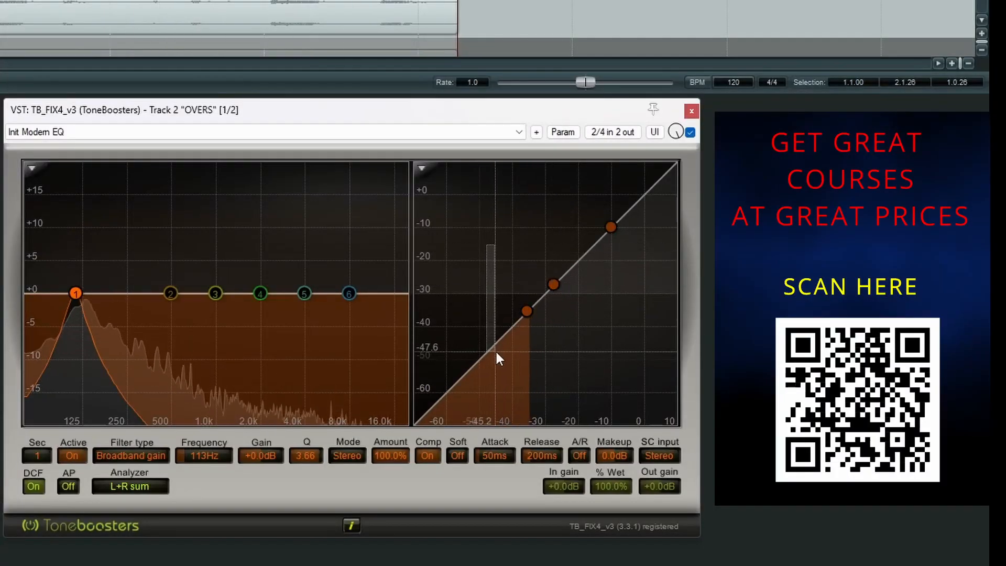
scroll(611, 344, "up", 3)
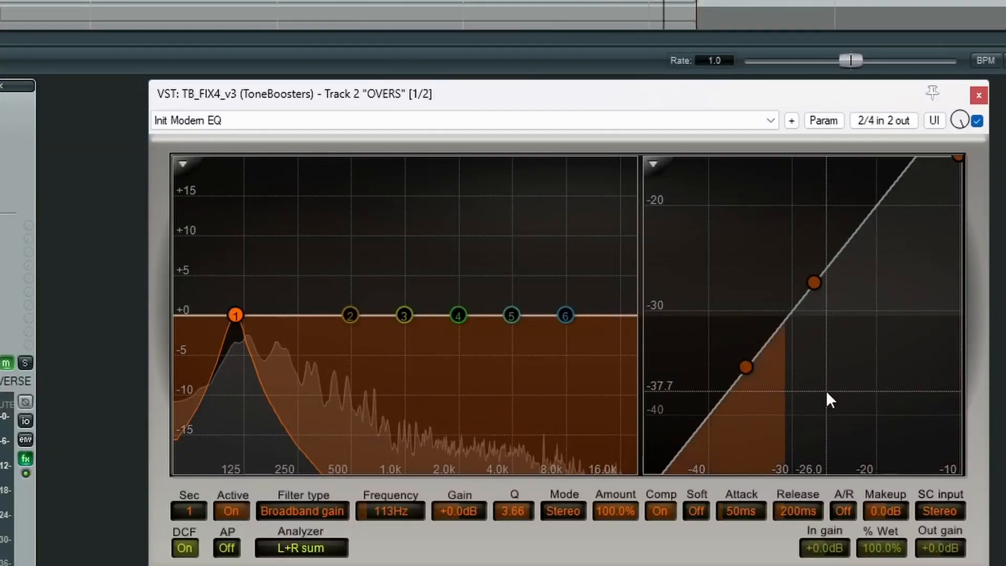
left_click_drag(747, 366, 741, 373)
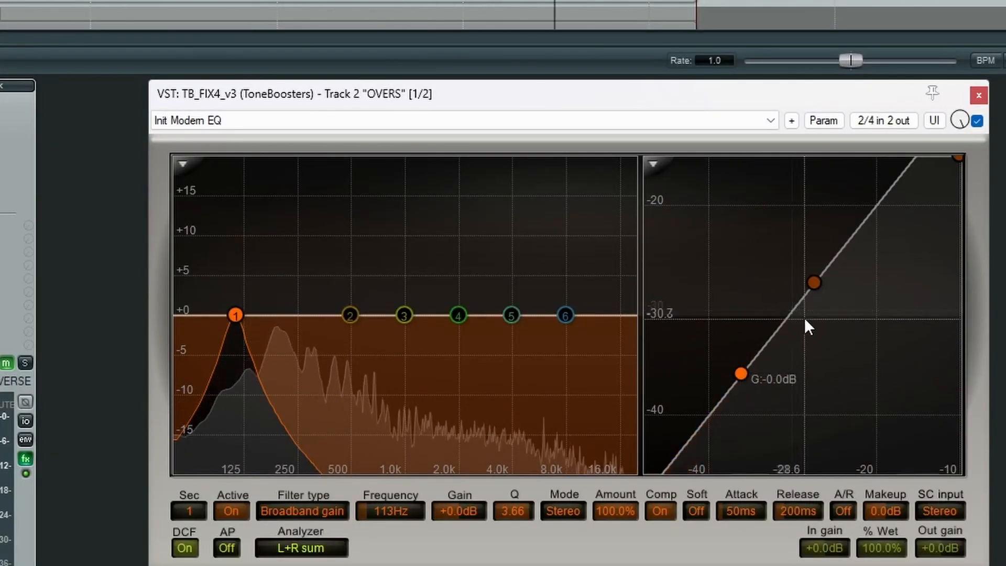
Pull band 1's middle compressor node down to about -33 dB output at -26 dB input, and restore the full curve view.
left_click_drag(813, 281, 830, 329)
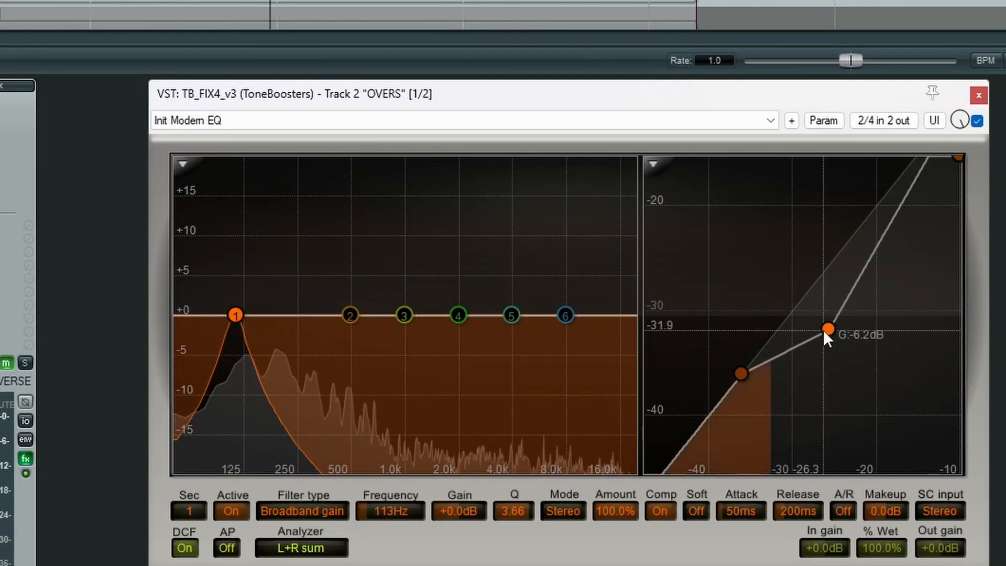
left_click_drag(827, 329, 830, 344)
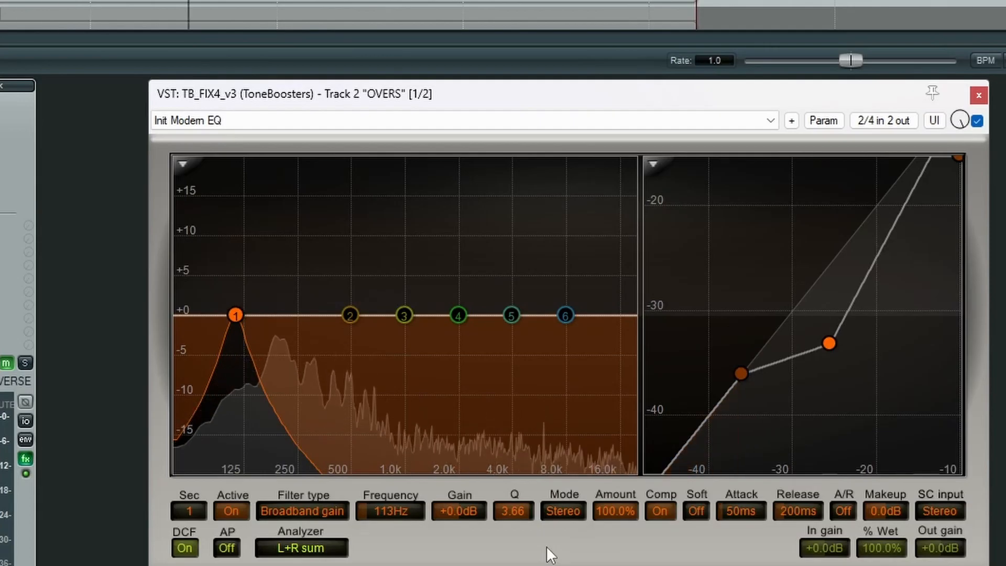
double_click(885, 419)
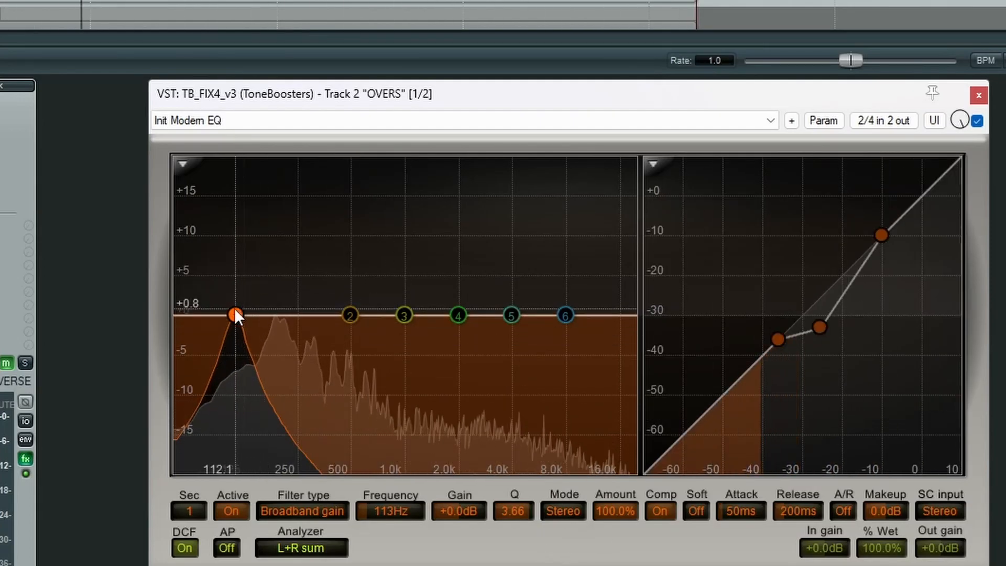
Retune band 1 to 197 Hz, set its middle compressor node to -12.1 dB gain, and raise the lower node to about -32 dB.
left_click_drag(231, 310, 279, 310)
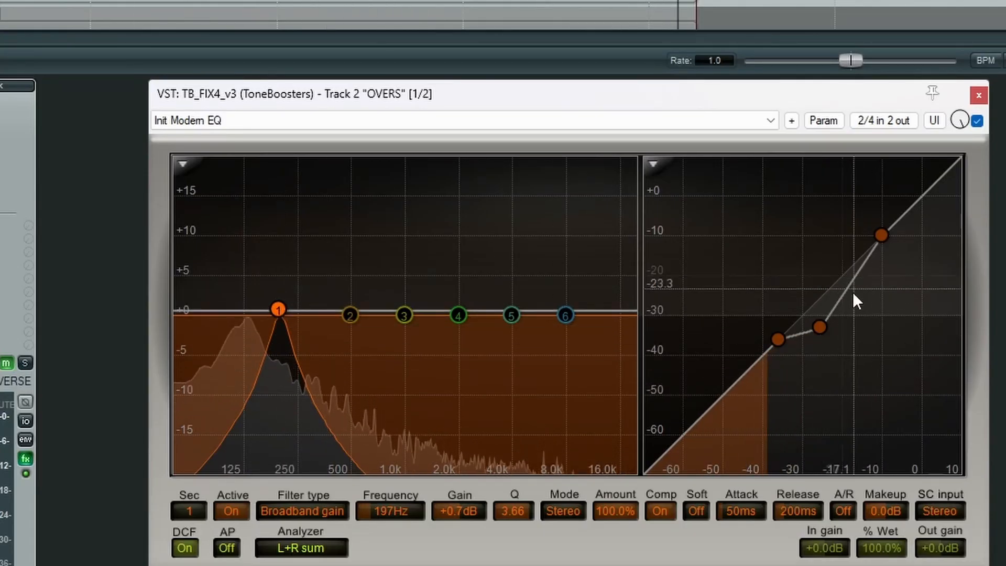
left_click_drag(820, 327, 868, 298)
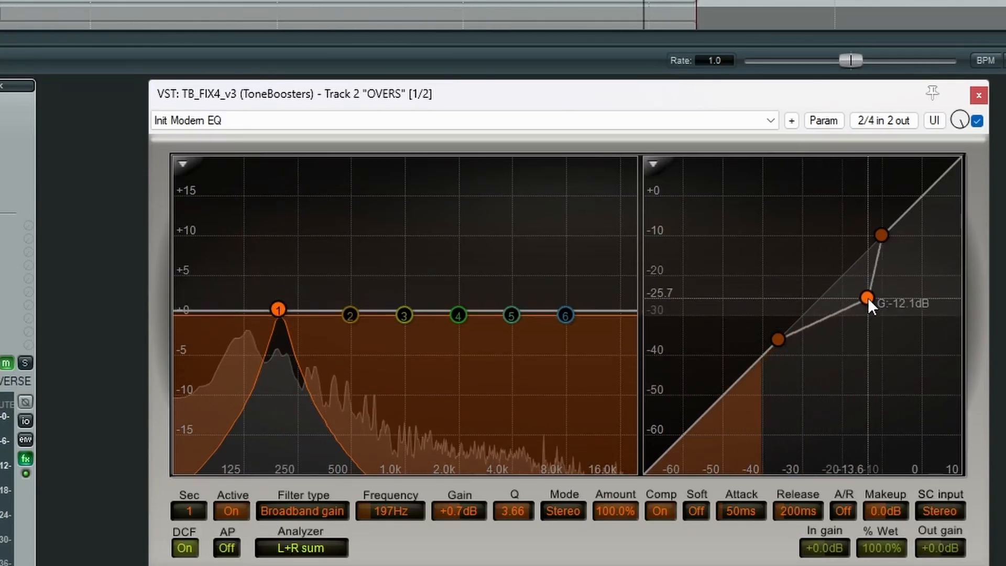
left_click_drag(780, 339, 794, 323)
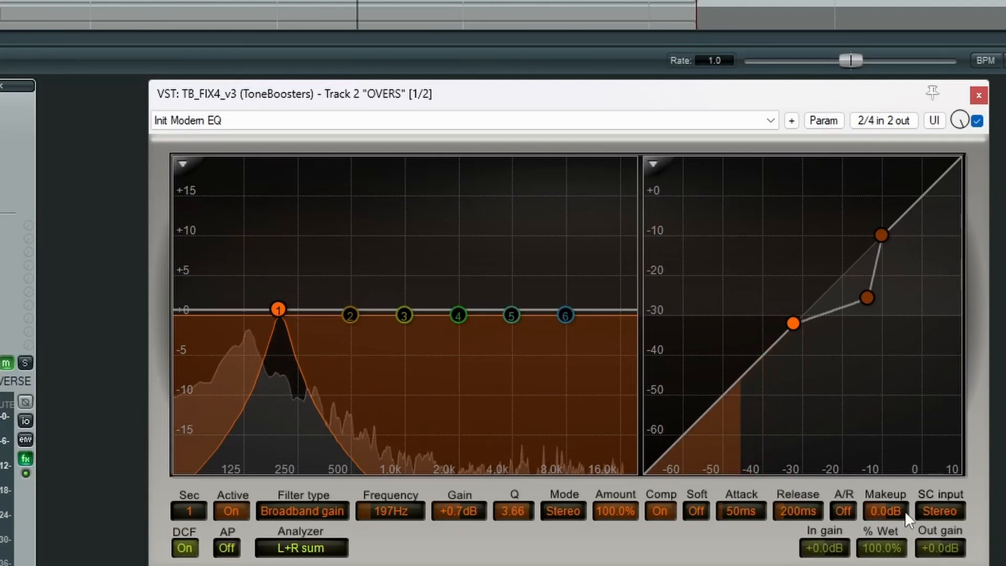
Set band 1's makeup gain to 2.2 dB and compare the plug-in against bypass before stopping playback.
left_click_drag(894, 506, 895, 495)
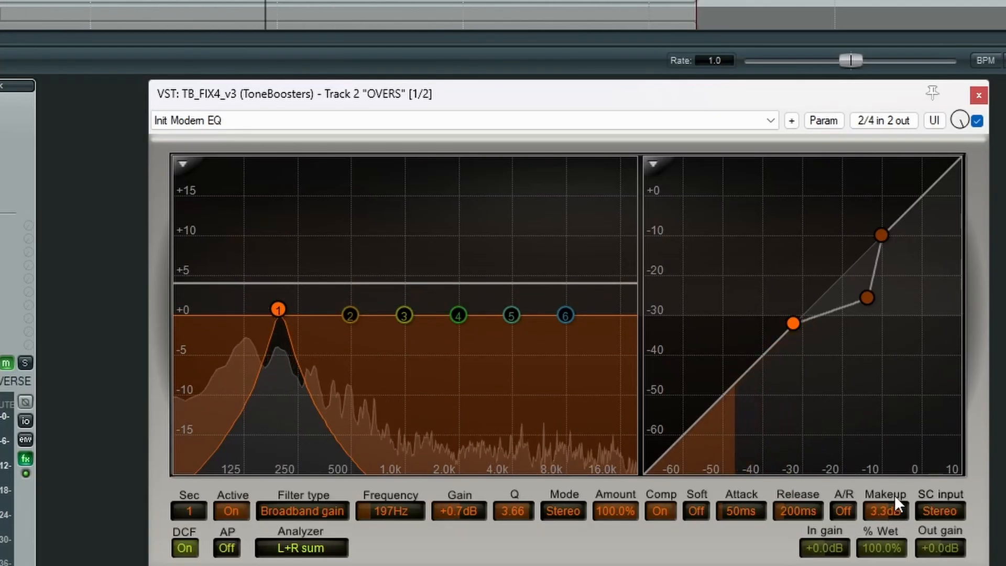
left_click_drag(882, 501, 885, 517)
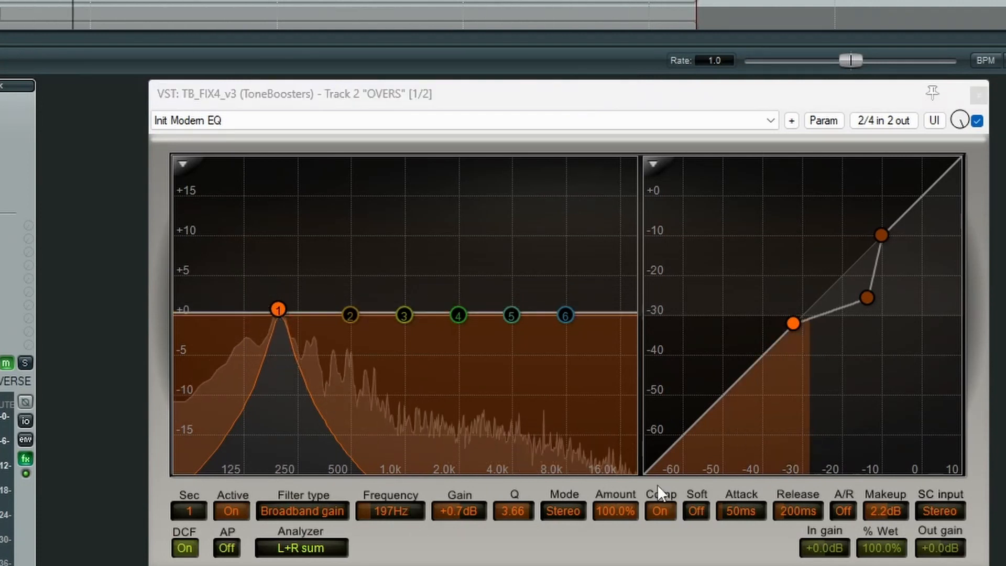
left_click(978, 121)
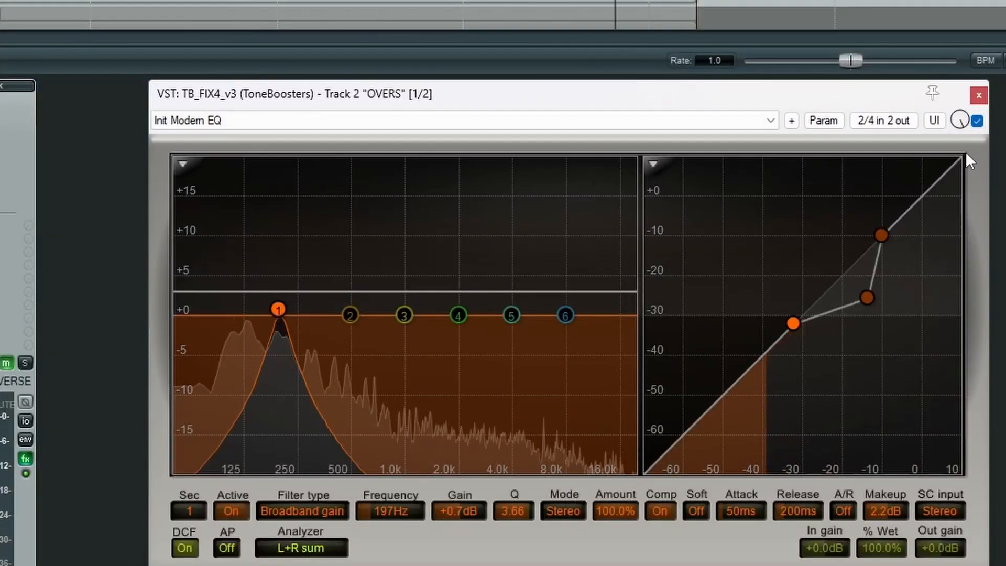
key("space")
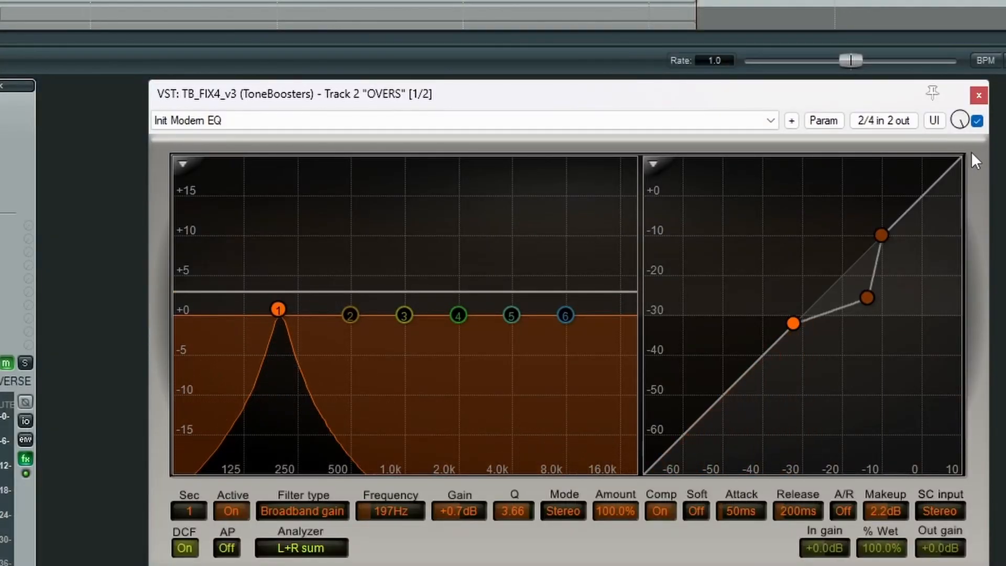